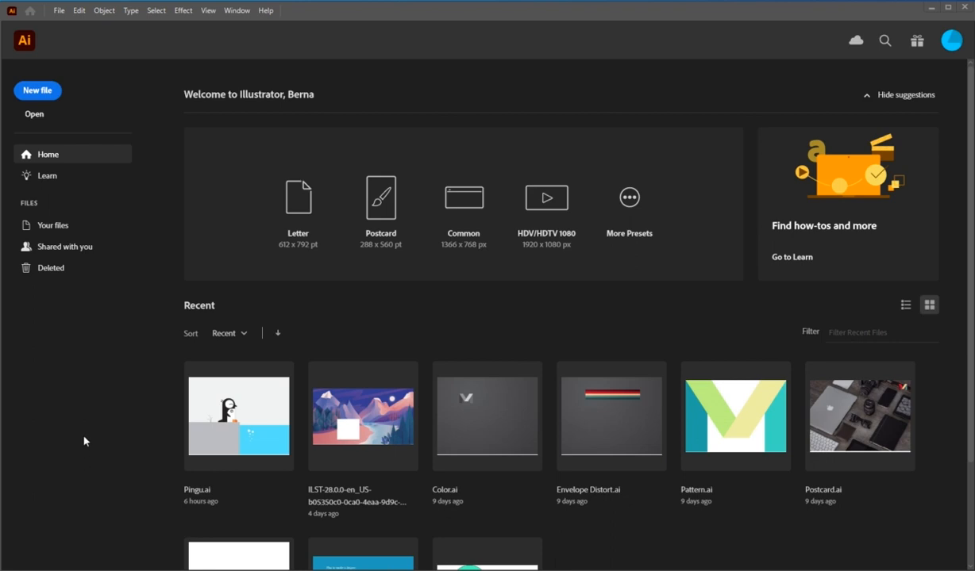
- Start a new document and enlarge the New Document dialog
left_click(24, 94)
left_click_drag(423, 103, 369, 73)
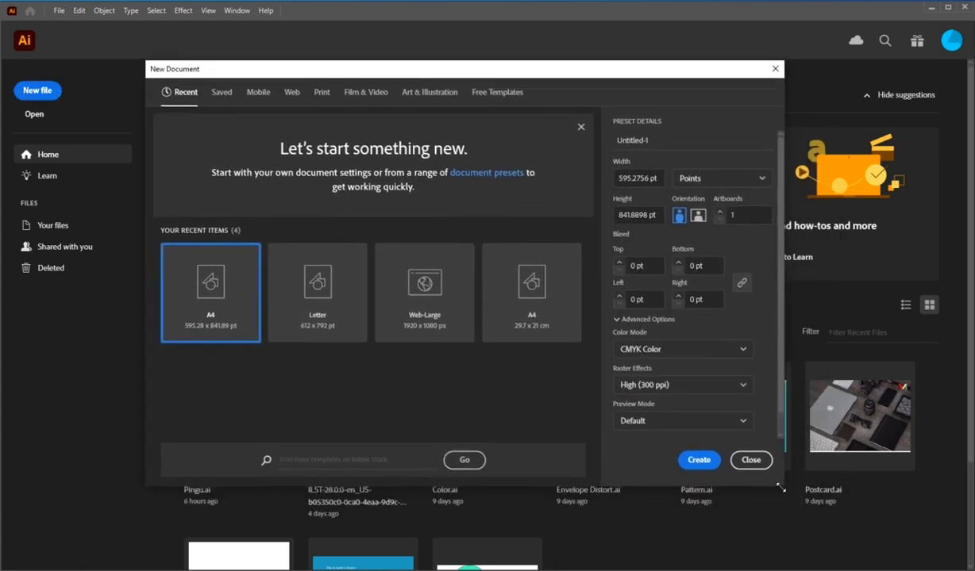
left_click_drag(780, 489, 845, 546)
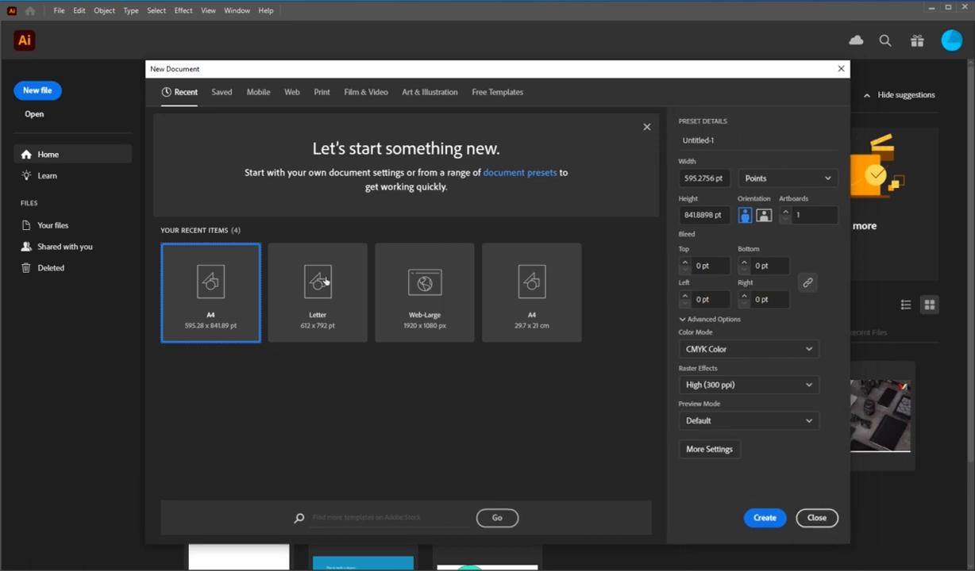
- Look through the Saved, Mobile, Web, Print, Film & Video and Art & Illustration document presets
left_click(219, 93)
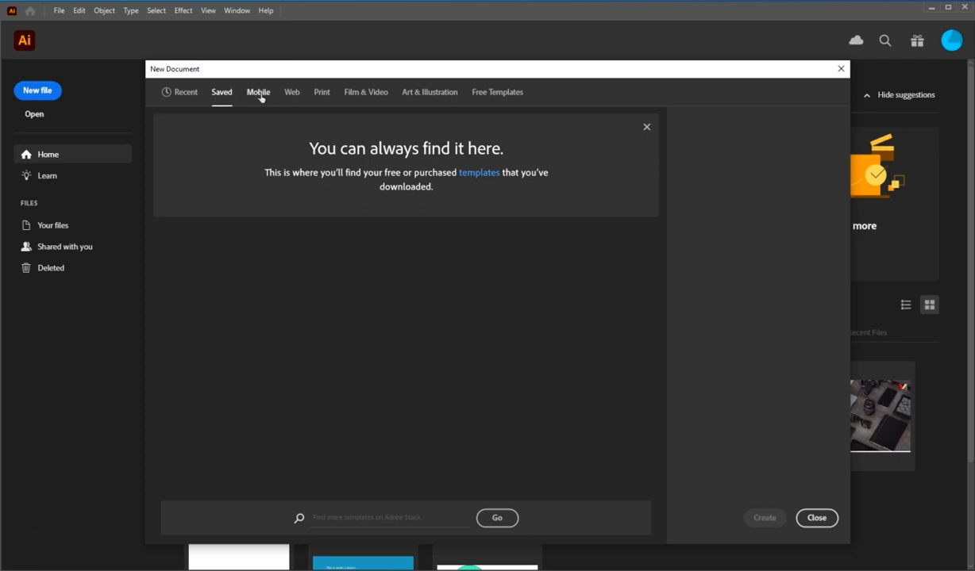
left_click(259, 93)
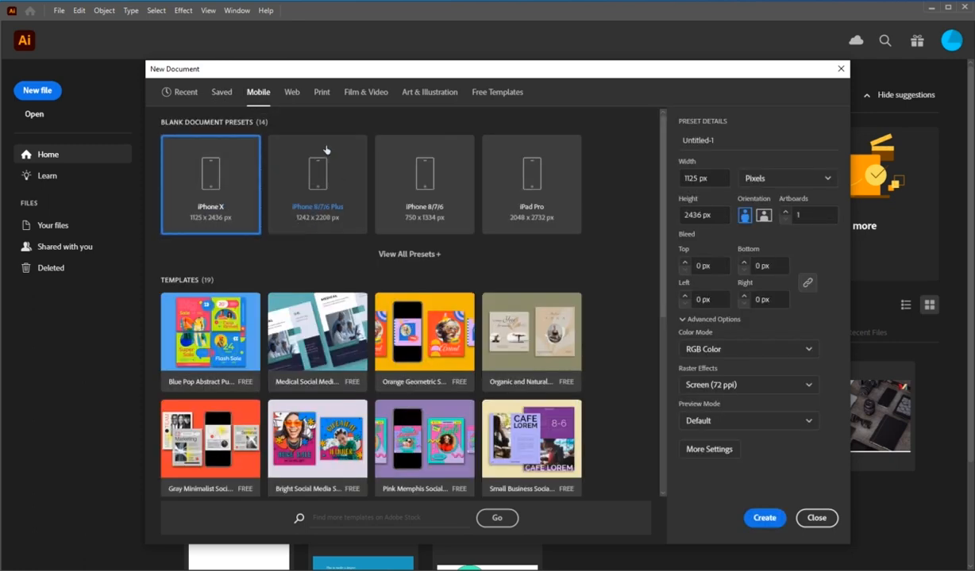
left_click(289, 93)
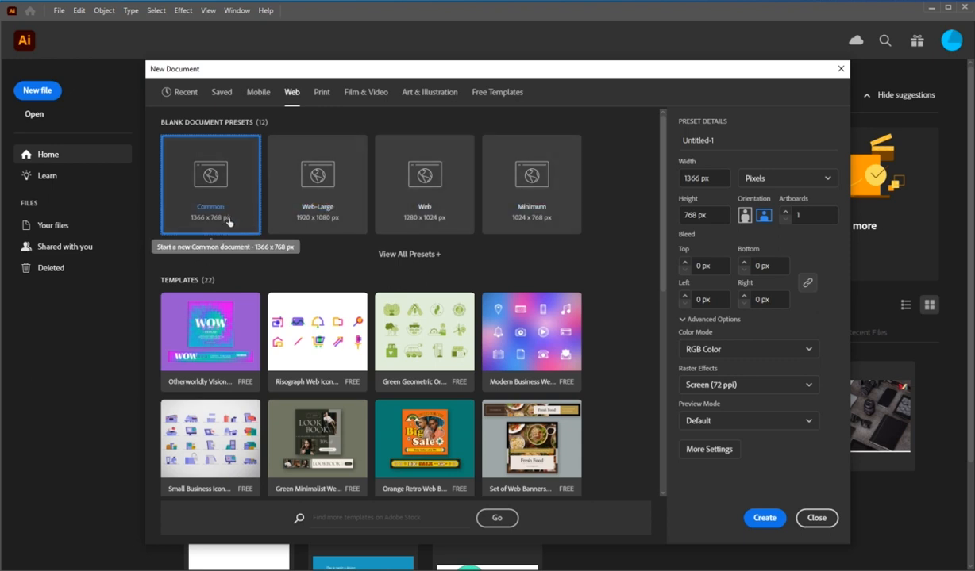
left_click(322, 95)
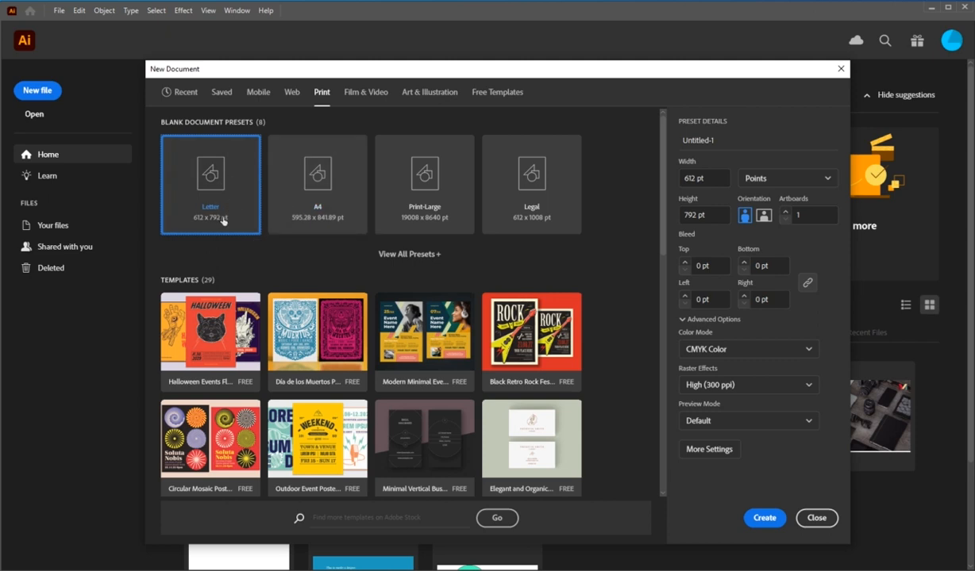
left_click(326, 173)
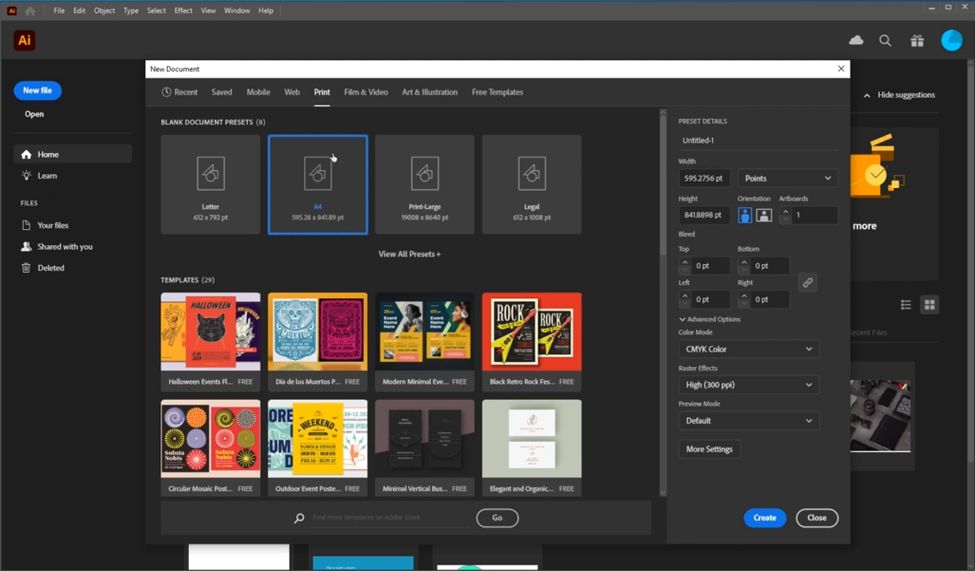
left_click(354, 93)
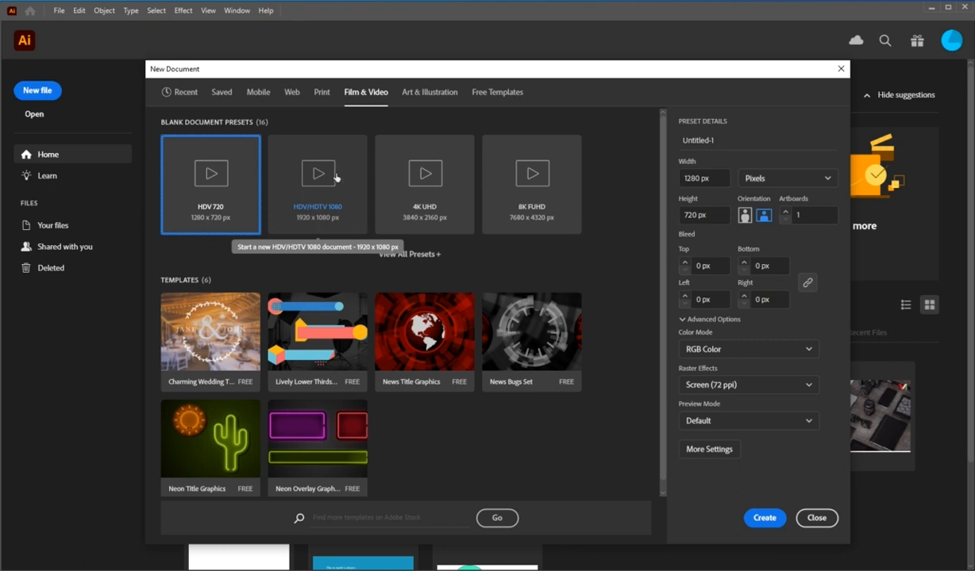
left_click(427, 94)
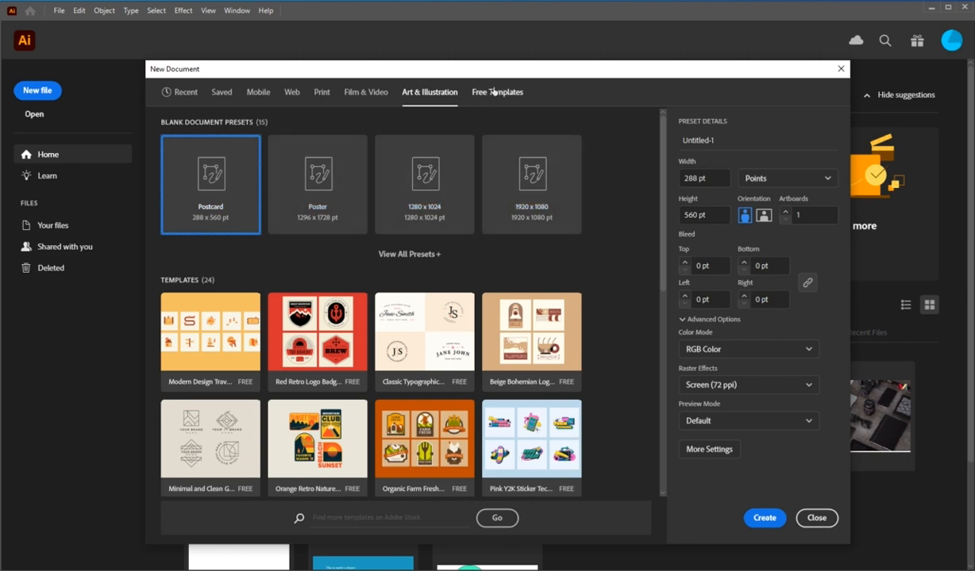
- Choose the A4 print preset for the new document and set its units to centimeters
left_click(322, 93)
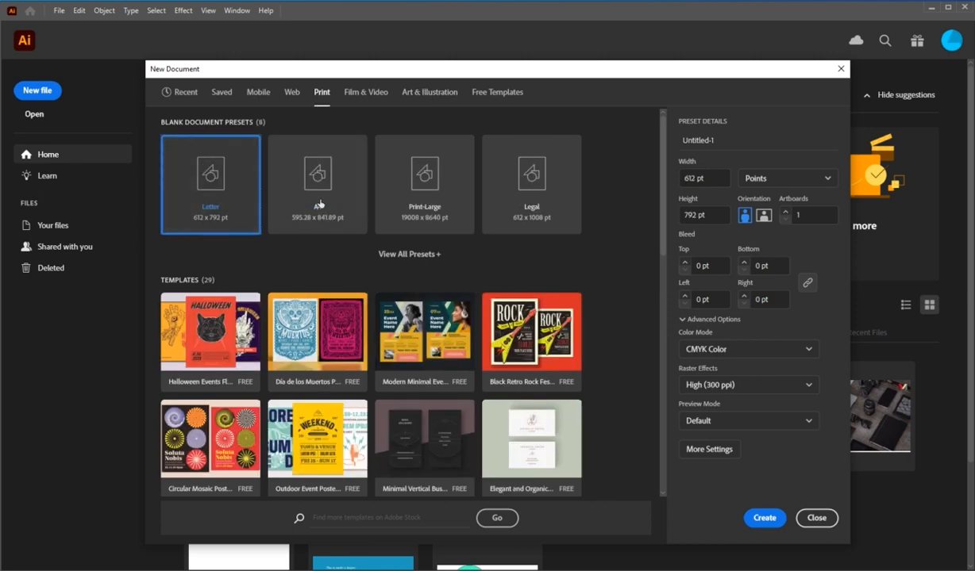
left_click(330, 179)
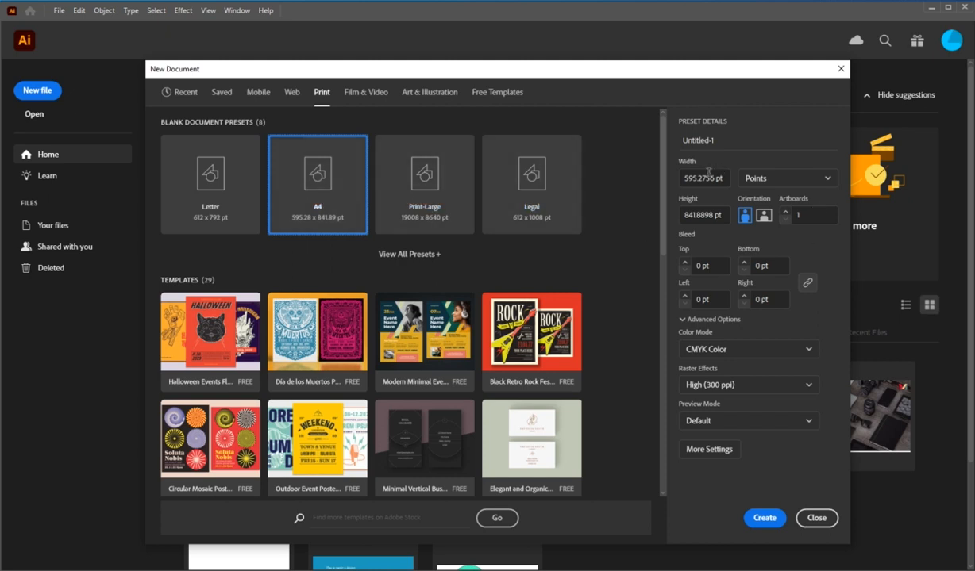
left_click(756, 180)
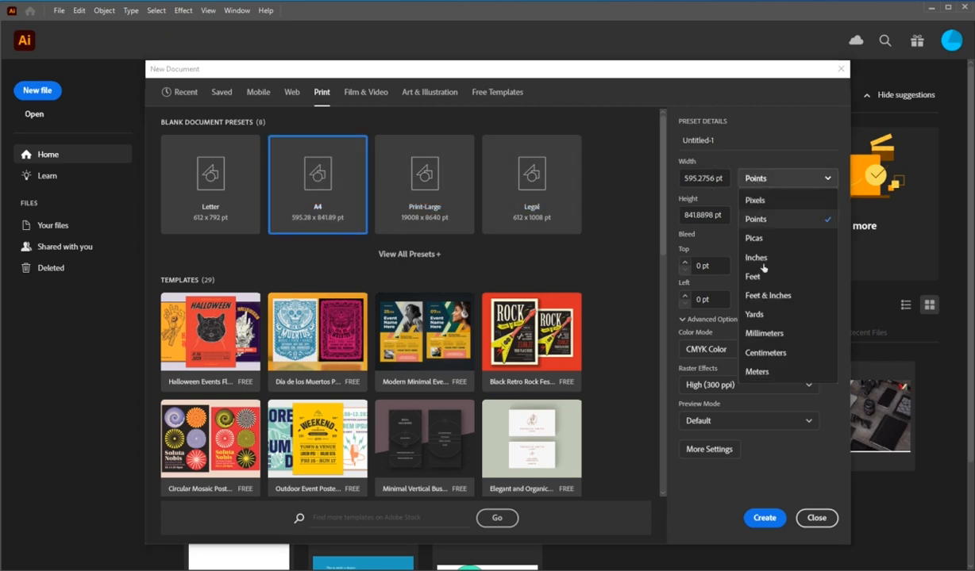
left_click(773, 356)
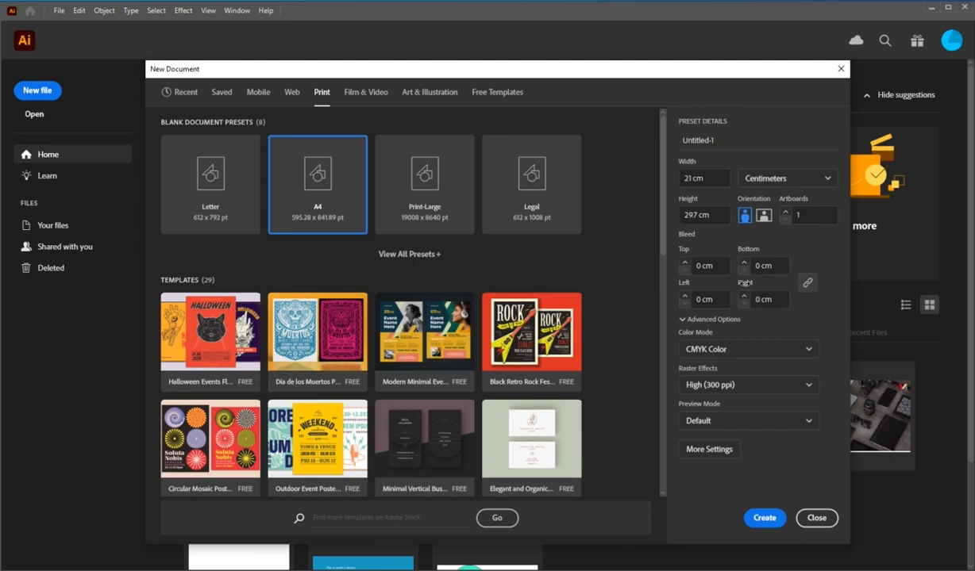
- Raise the linked bleed to 0.5 cm on all four sides of the new document
left_click(745, 264)
left_click(745, 263)
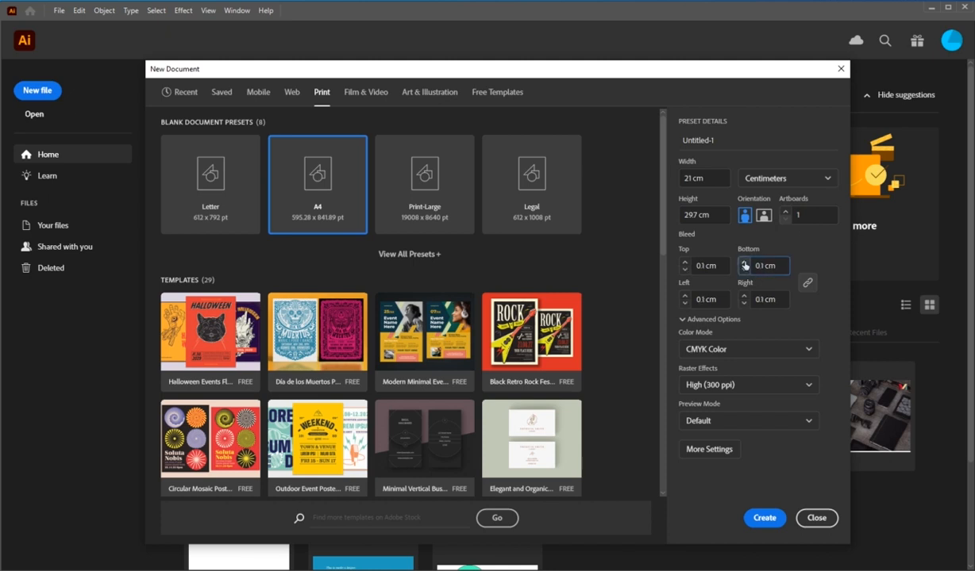
left_click(745, 263)
left_click(744, 263)
left_click(744, 263)
- Try toggling the bleed link, and reset the bleed on all four sides to 0 cm
left_click(808, 285)
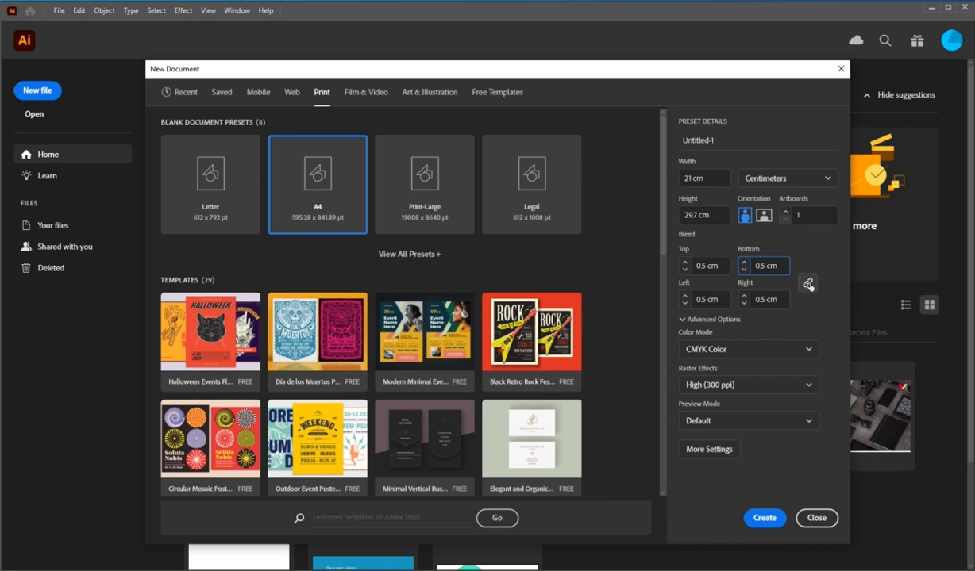
left_click(808, 284)
left_click(744, 263)
left_click(744, 270)
left_click(808, 286)
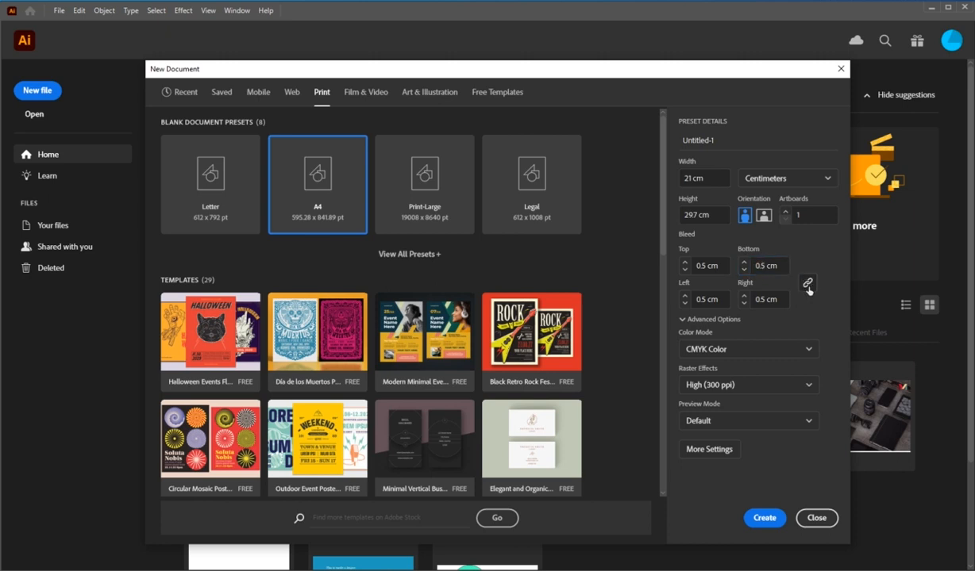
left_click(744, 272)
left_click(743, 271)
left_click(744, 271)
left_click(743, 272)
left_click(744, 271)
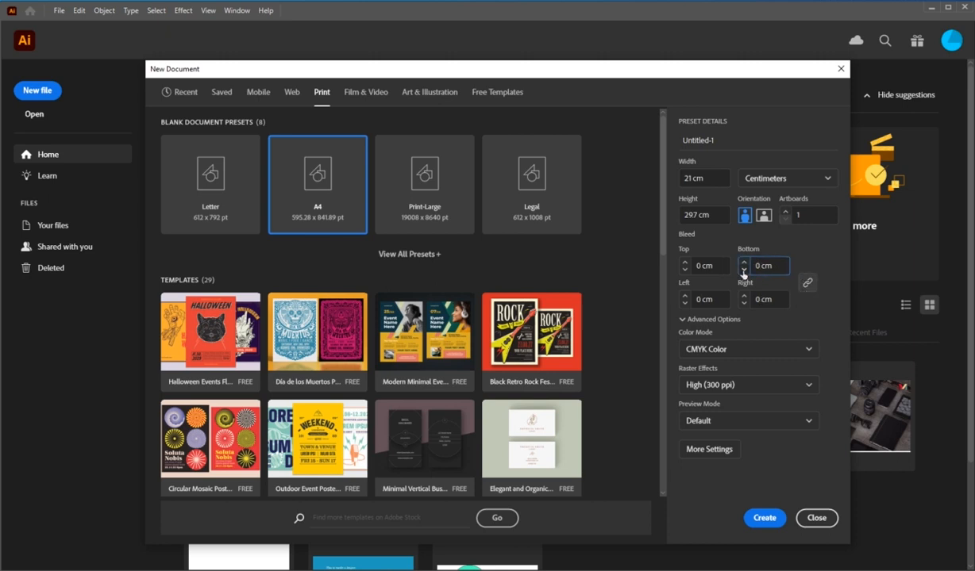
- Create the document with the CMYK Color mode and High (300 ppi) raster effects selected
left_click(783, 319)
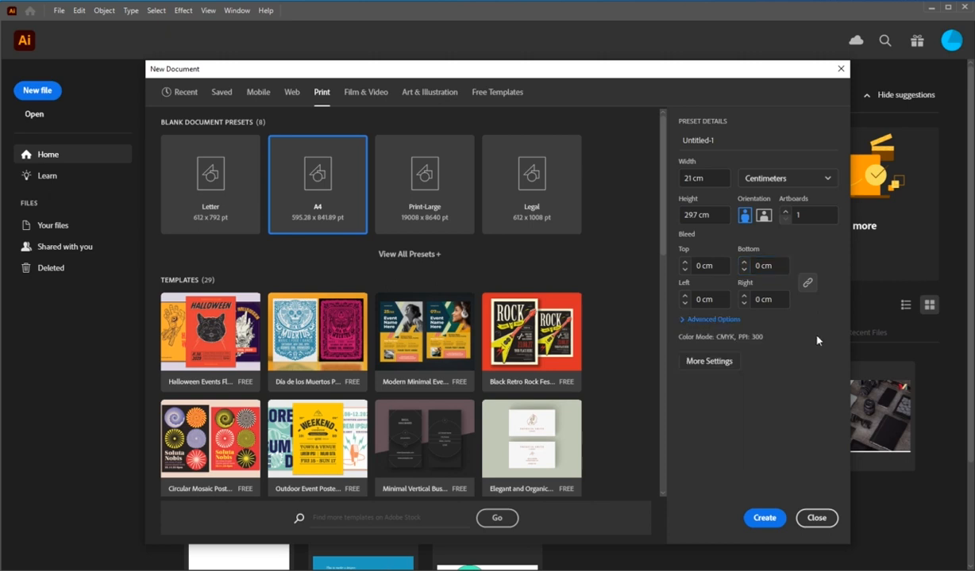
left_click(709, 319)
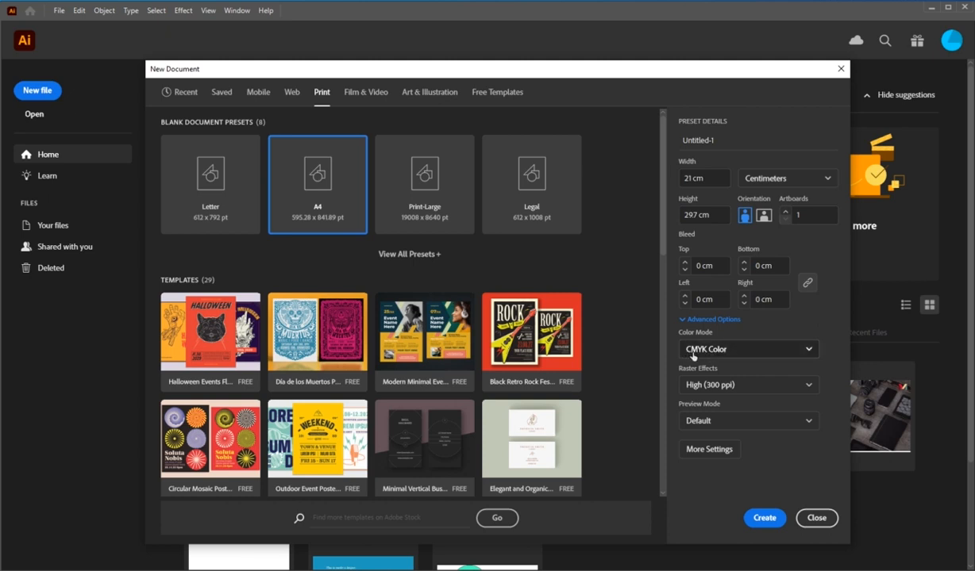
left_click(732, 354)
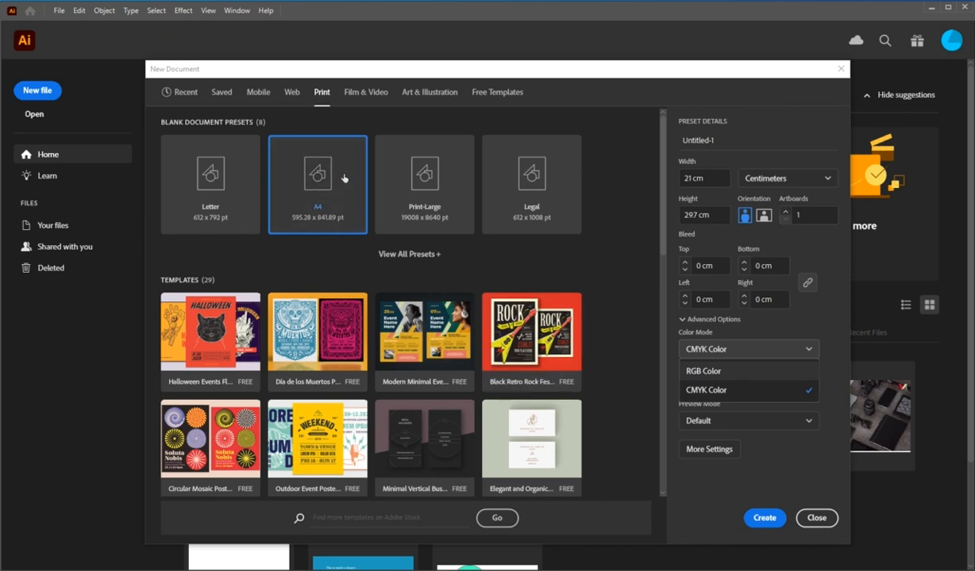
left_click(704, 391)
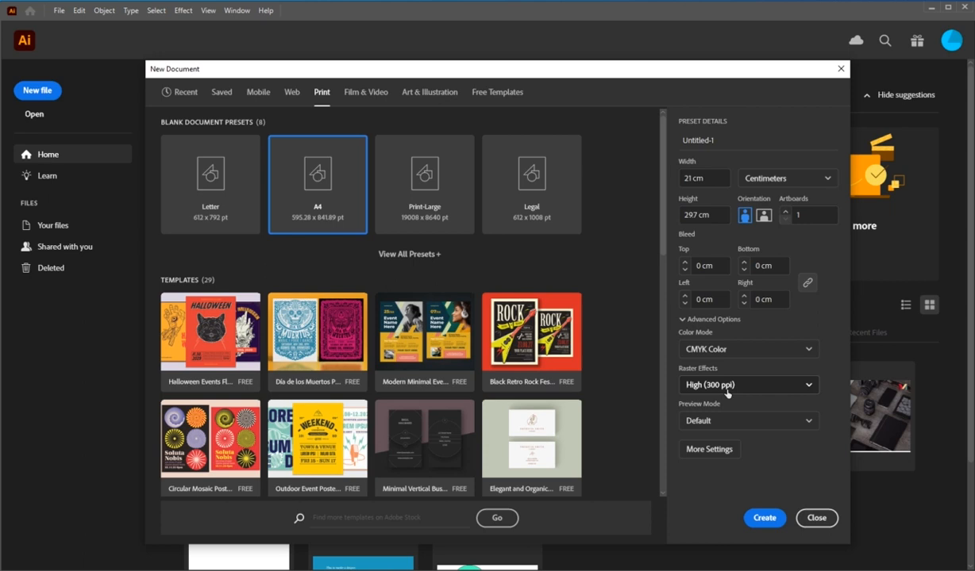
left_click(807, 386)
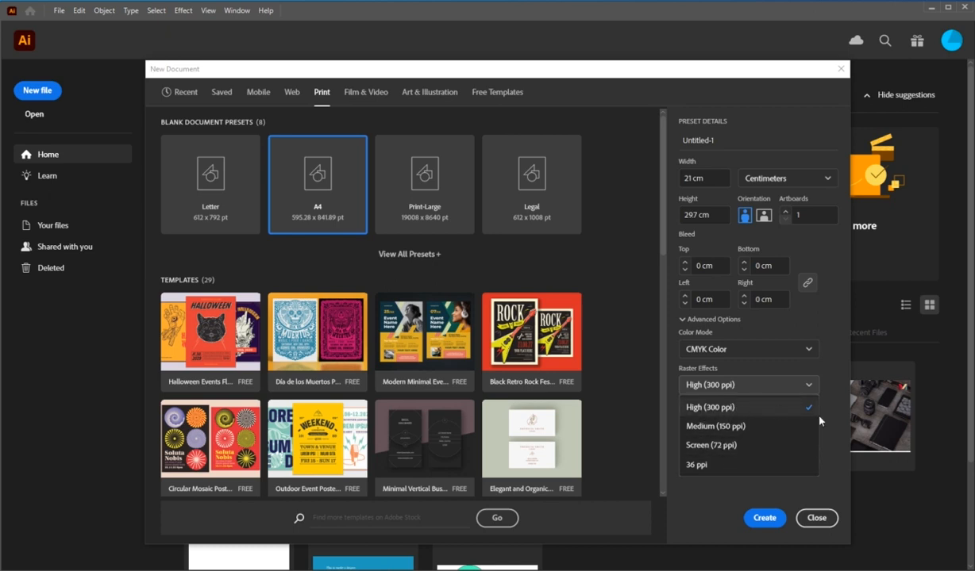
left_click(693, 399)
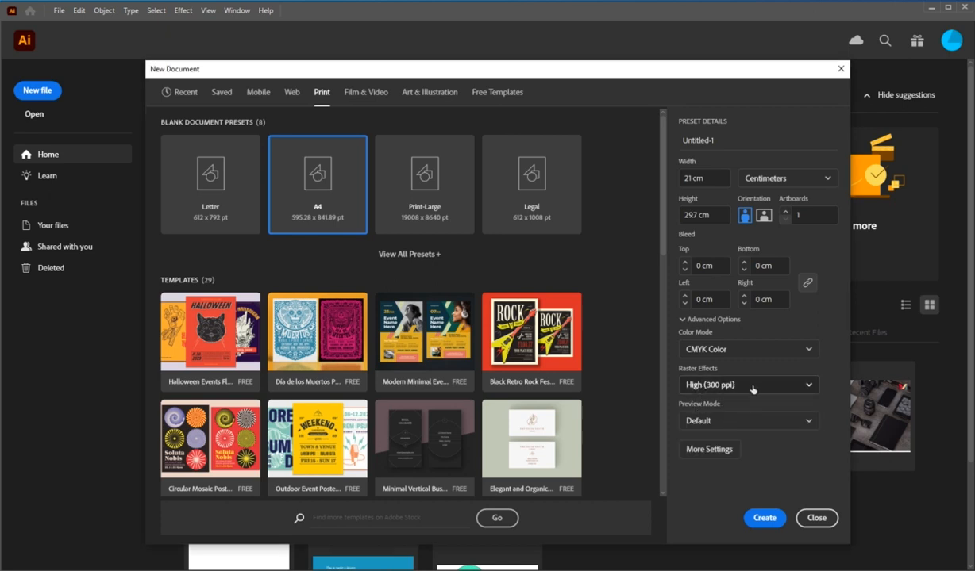
left_click(762, 519)
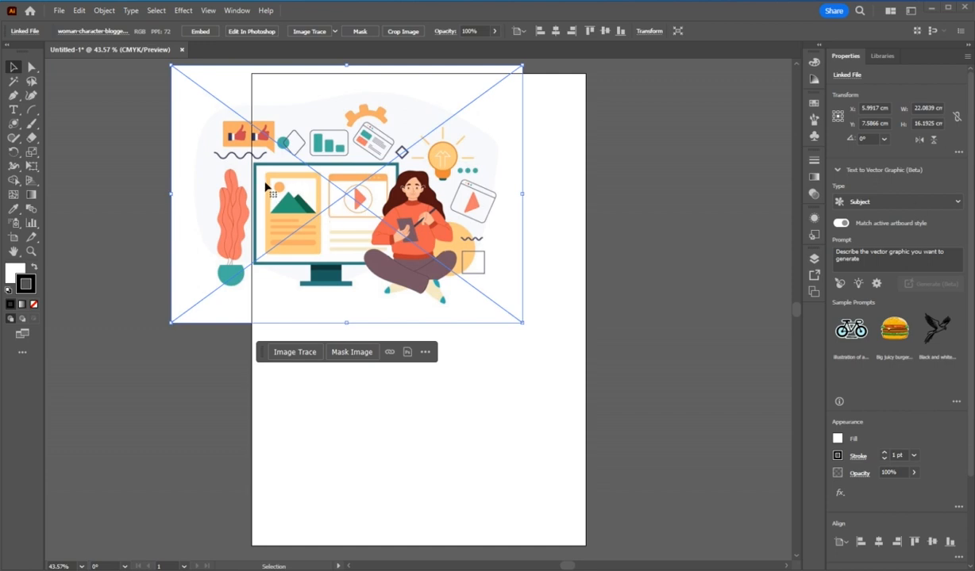
- Move the linked illustration of the woman and monitor down onto the artboard
left_click_drag(281, 188, 343, 278)
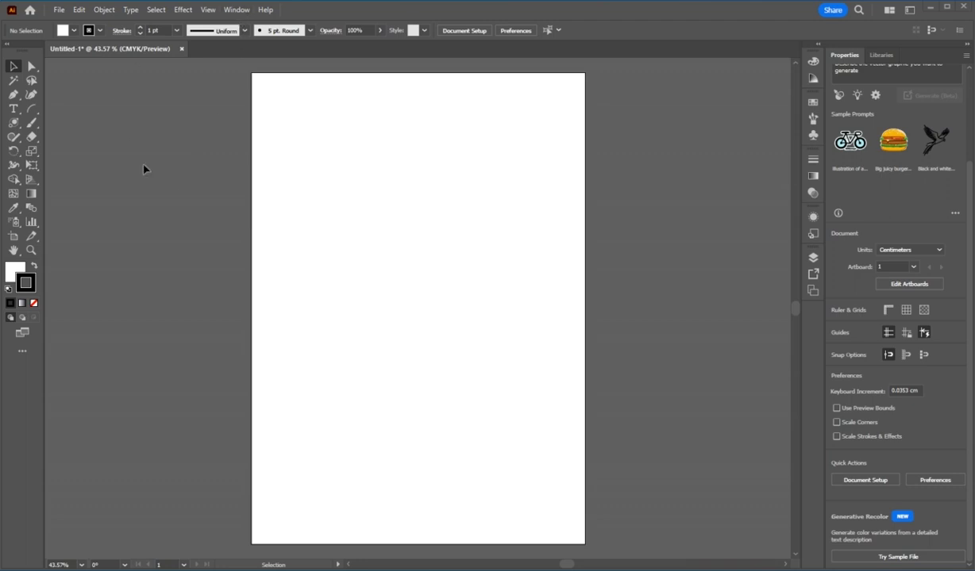
- Select the Essentials Classic workspace
left_click(225, 10)
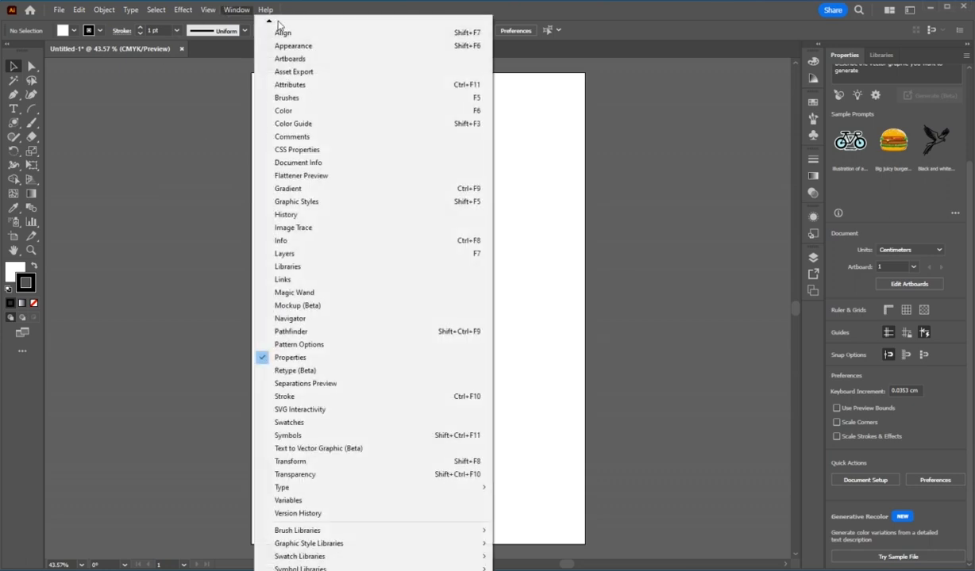
mouse_move(272, 26)
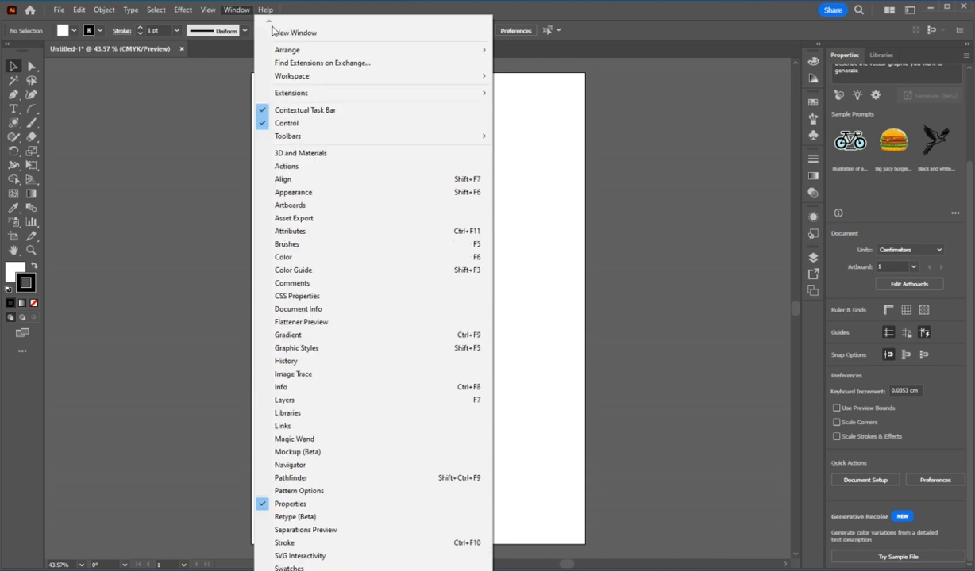
mouse_move(377, 79)
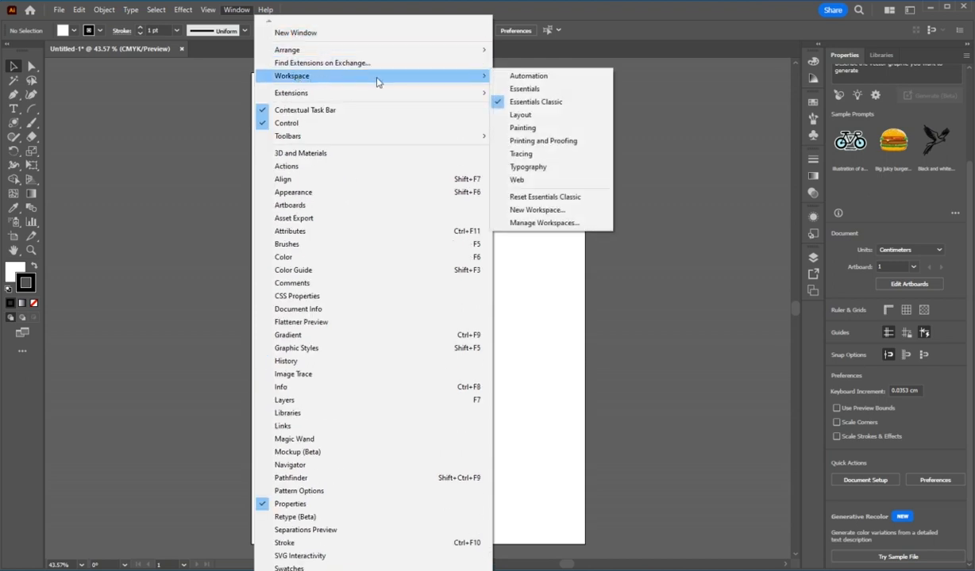
left_click(530, 104)
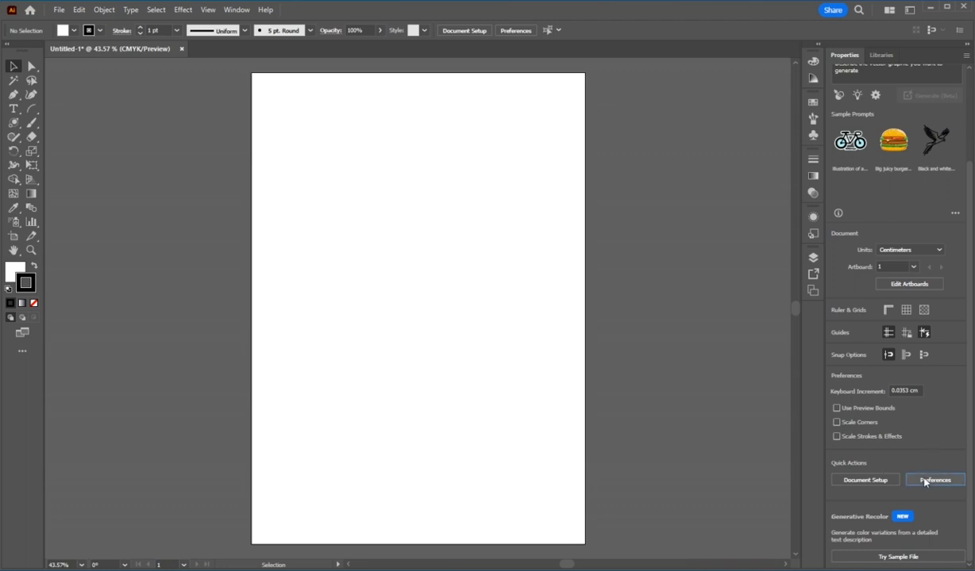
- Examine the Document Setup options and leave them without making changes
left_click(872, 482)
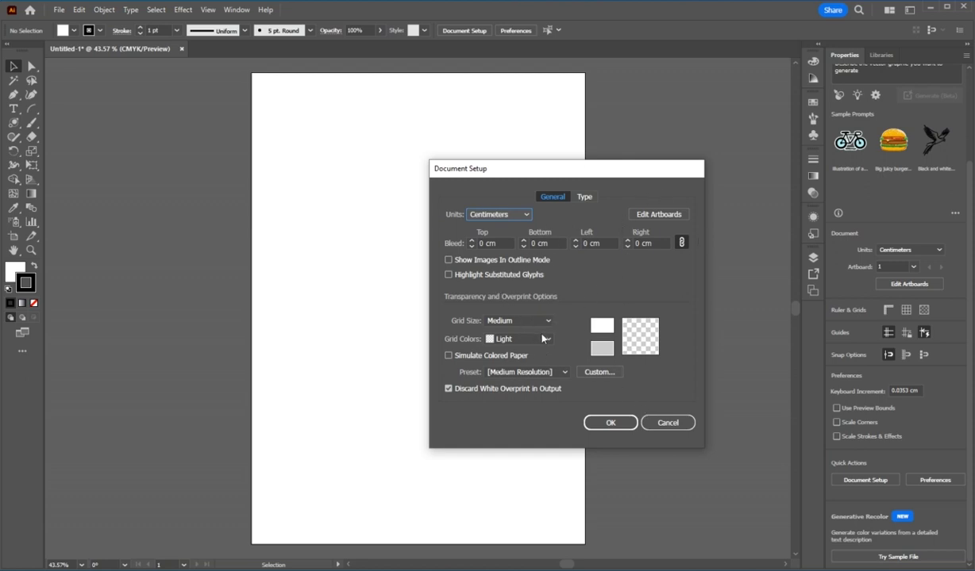
left_click(665, 423)
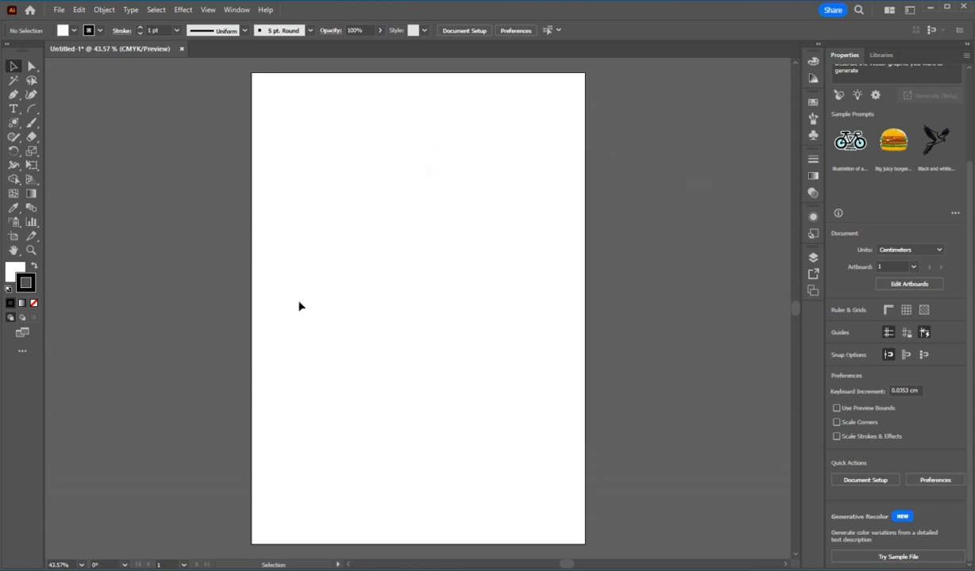
- Place the illustration of the woman and monitor as a linked image in the middle of the artboard
left_click_drag(973, 270, 388, 254)
left_click_drag(324, 253, 353, 292)
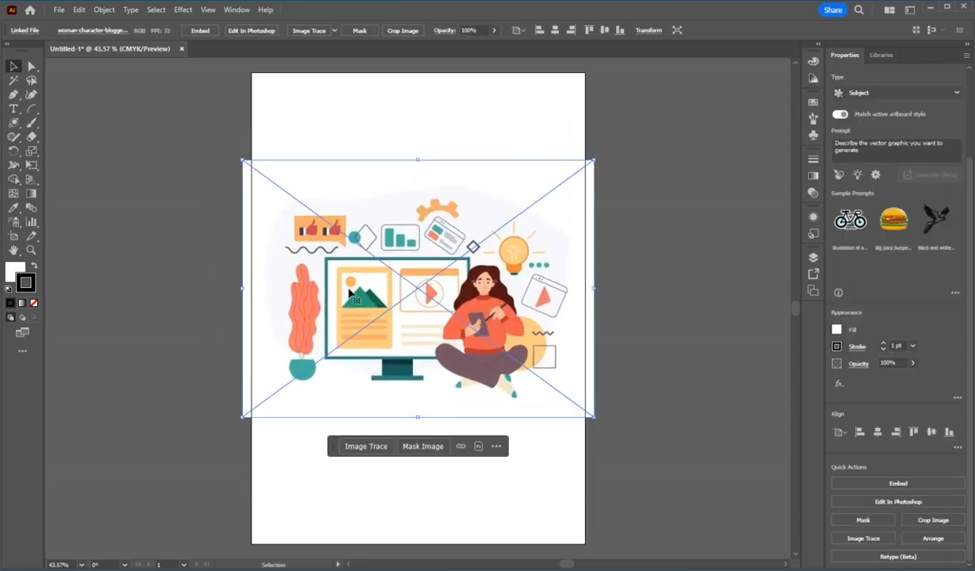
- Enlarge the linked illustration proportionally until it is wider than the artboard and reposition it across the artboard's middle
left_click_drag(243, 415, 169, 505)
left_click_drag(353, 389, 381, 372)
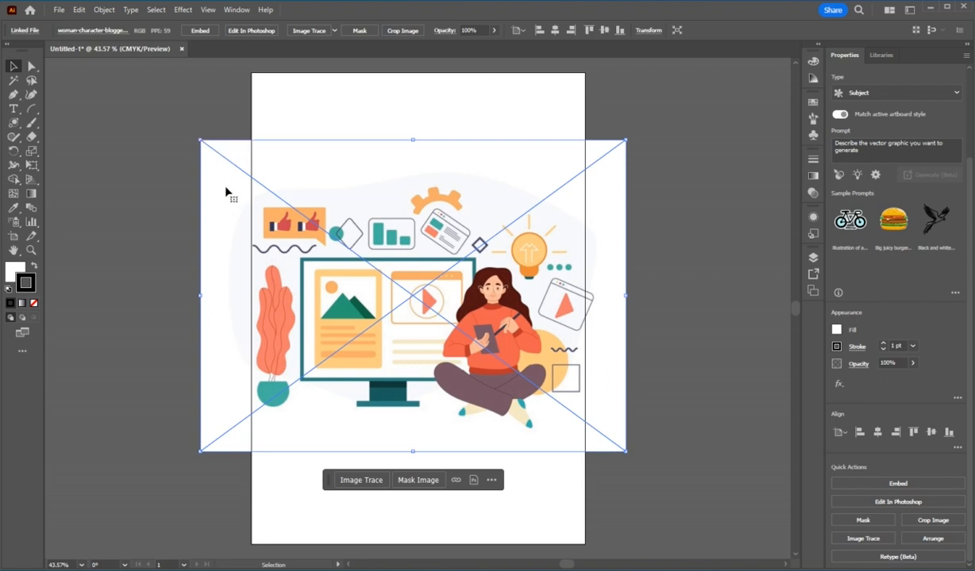
key("ctrl+z")
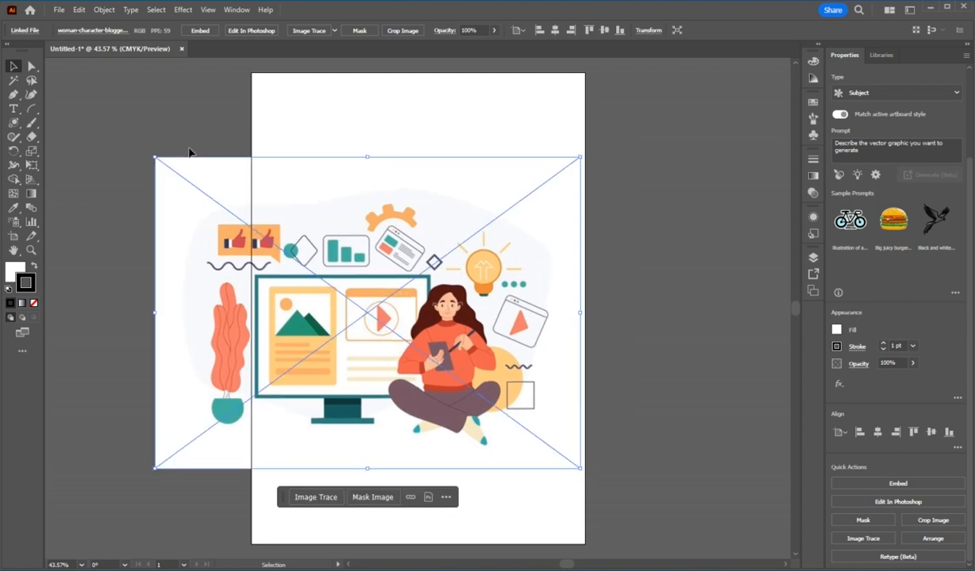
left_click_drag(320, 200, 363, 189)
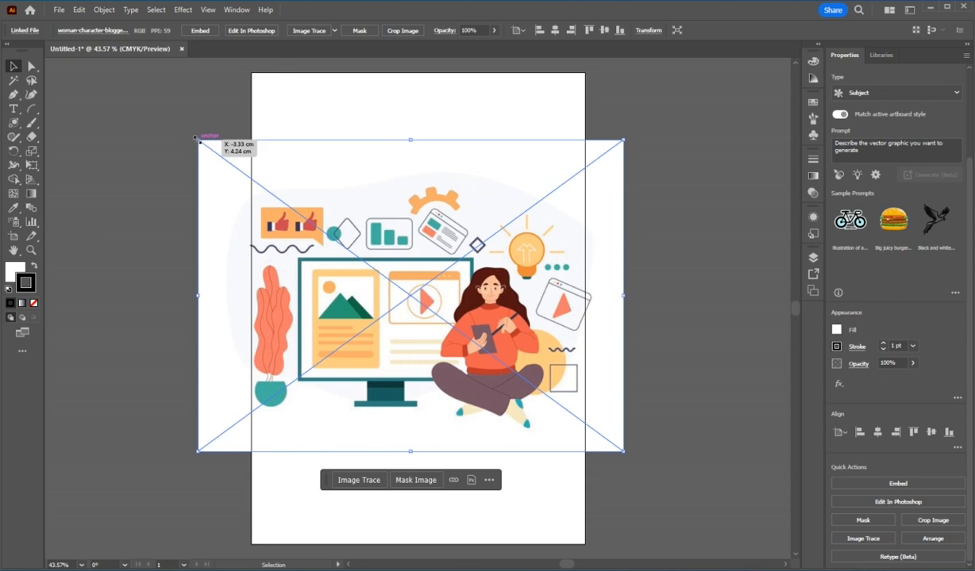
- Scale the linked illustration down slightly in proportion and reposition it so its artwork spans the artboard's width
mouse_move(197, 138)
left_mouse_down()
mouse_move(365, 342)
mouse_move(306, 124)
mouse_move(320, 106)
mouse_move(340, 418)
mouse_move(335, 139)
mouse_move(161, 185)
mouse_move(330, 128)
mouse_move(211, 203)
mouse_move(216, 183)
mouse_move(200, 192)
mouse_move(198, 334)
mouse_move(206, 134)
mouse_move(216, 330)
mouse_move(202, 144)
mouse_move(202, 199)
left_mouse_up()
scroll(211, 202, "up", 2)
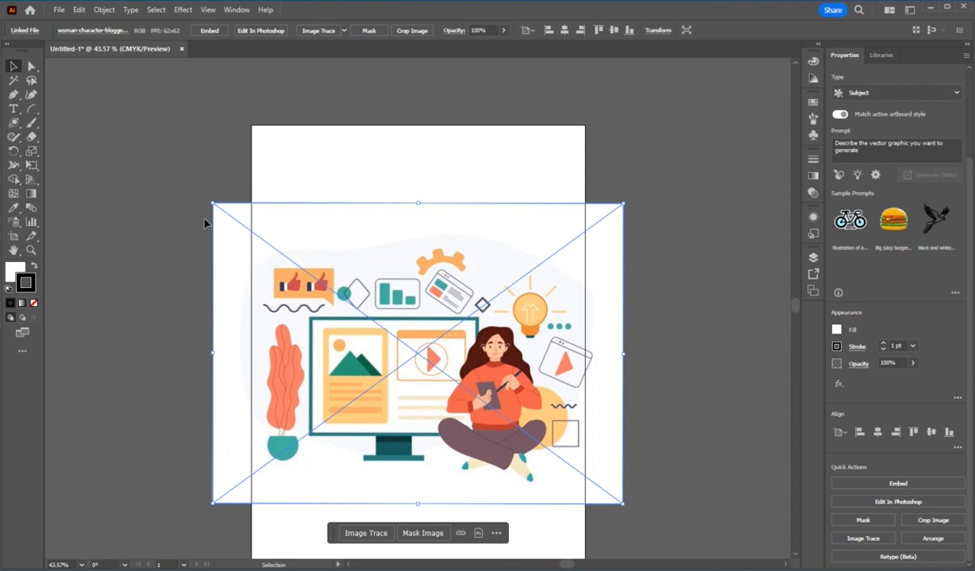
key("ctrl+z")
left_click_drag(436, 273, 436, 253)
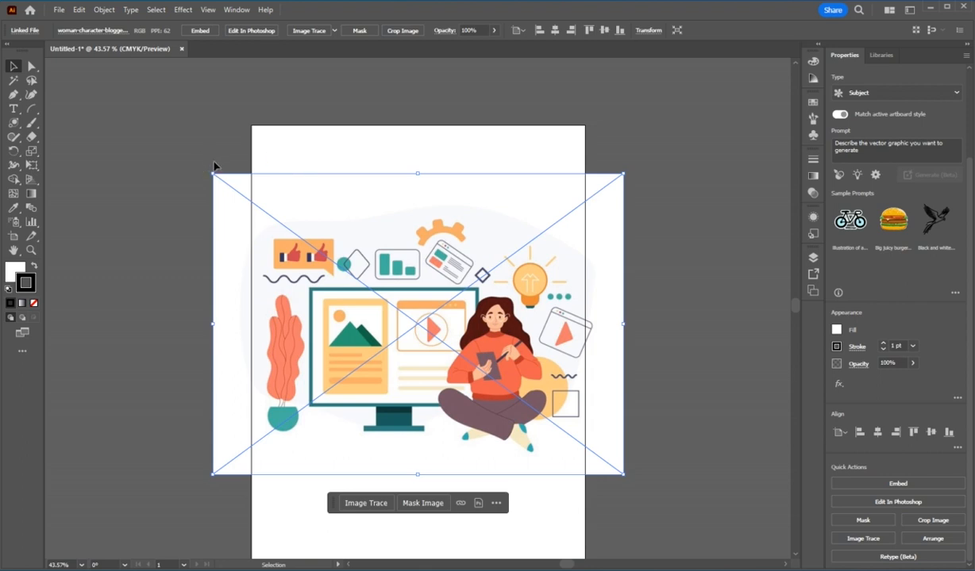
mouse_move(211, 171)
left_mouse_down()
mouse_move(174, 124)
mouse_move(132, 109)
mouse_move(229, 187)
mouse_move(156, 159)
mouse_move(184, 176)
left_mouse_up()
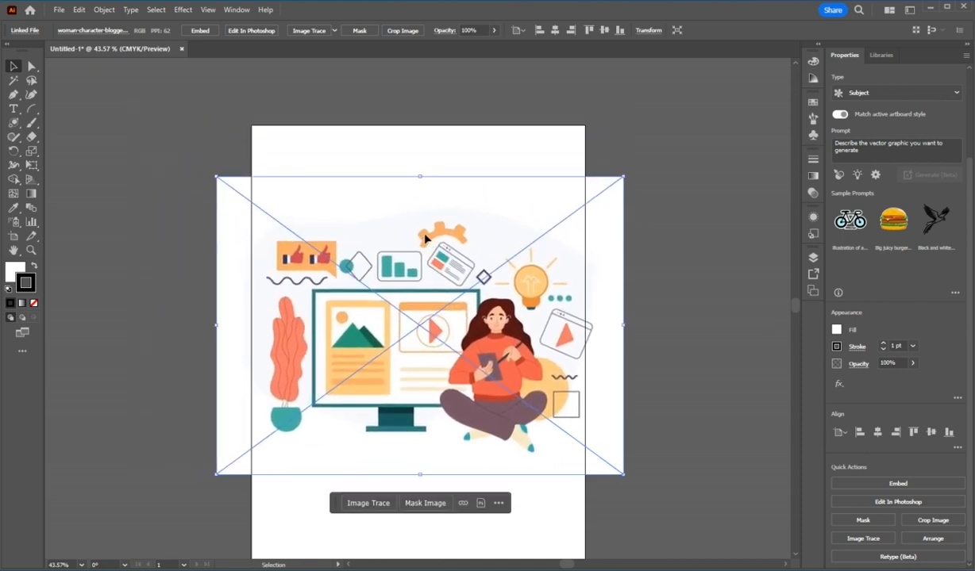
left_click_drag(424, 235, 413, 235)
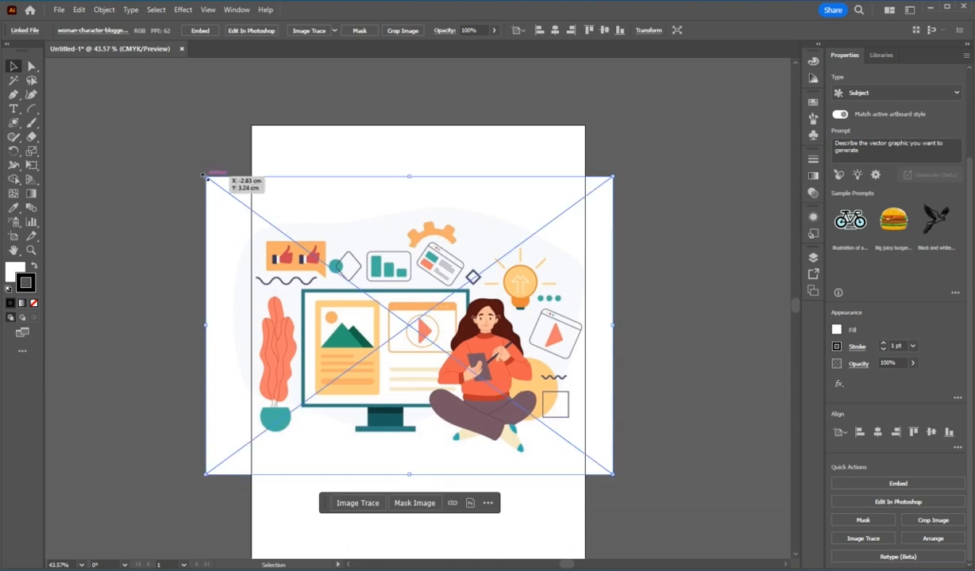
mouse_move(205, 176)
left_mouse_down()
mouse_move(239, 326)
mouse_move(365, 259)
mouse_move(310, 126)
mouse_move(265, 272)
mouse_move(224, 144)
mouse_move(220, 159)
mouse_move(198, 155)
mouse_move(206, 167)
left_mouse_up()
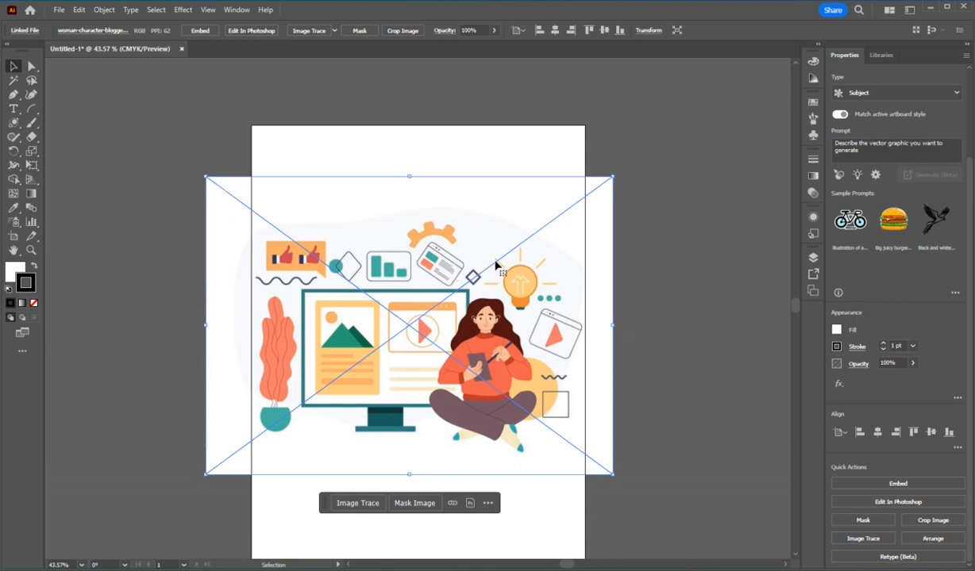
mouse_move(433, 234)
left_mouse_down()
mouse_move(191, 282)
mouse_move(546, 278)
mouse_move(386, 230)
mouse_move(416, 248)
mouse_move(392, 245)
mouse_move(555, 242)
mouse_move(433, 236)
mouse_move(420, 222)
mouse_move(412, 231)
left_mouse_up()
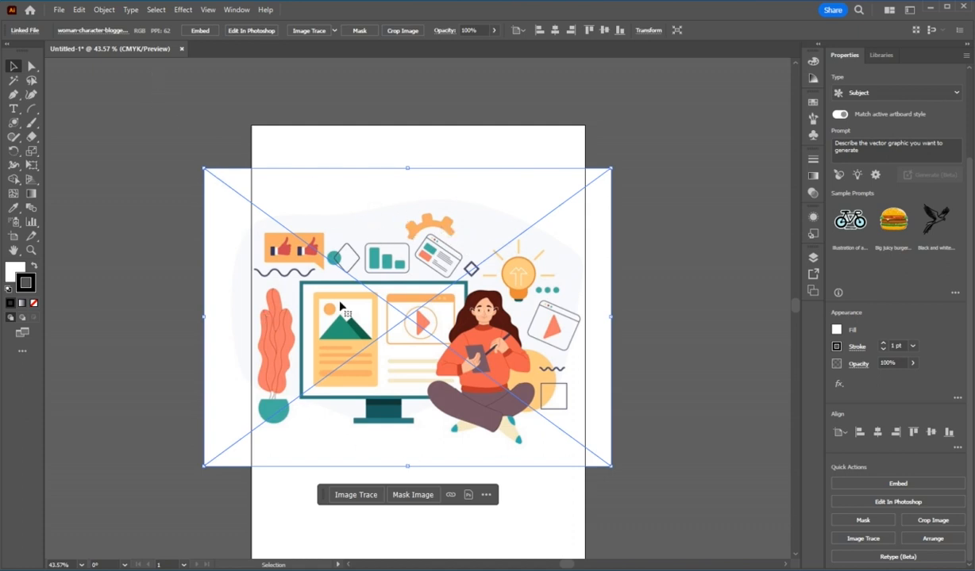
- Lock the linked illustration and try to select it on the artboard to test the lock
left_click(103, 10)
mouse_move(154, 107)
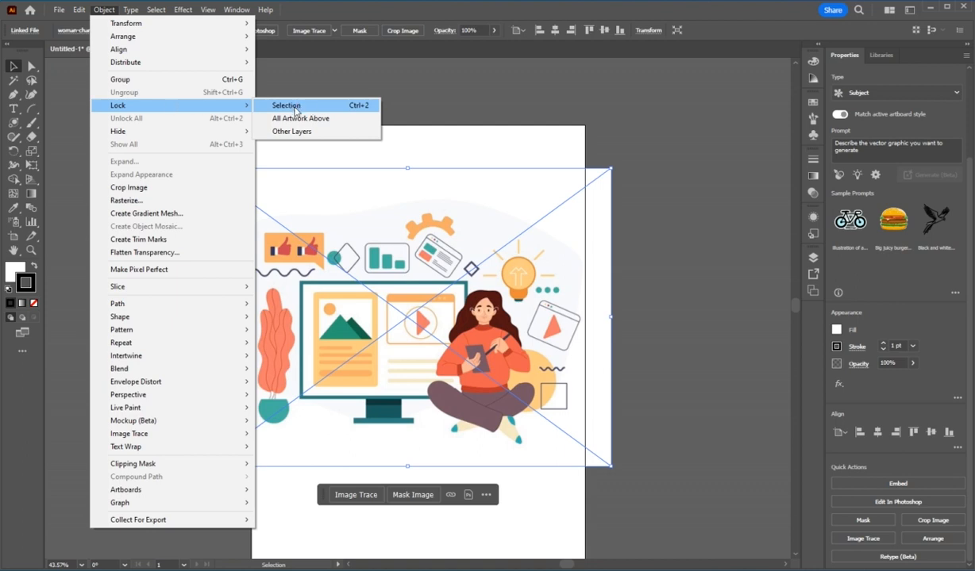
left_click(286, 106)
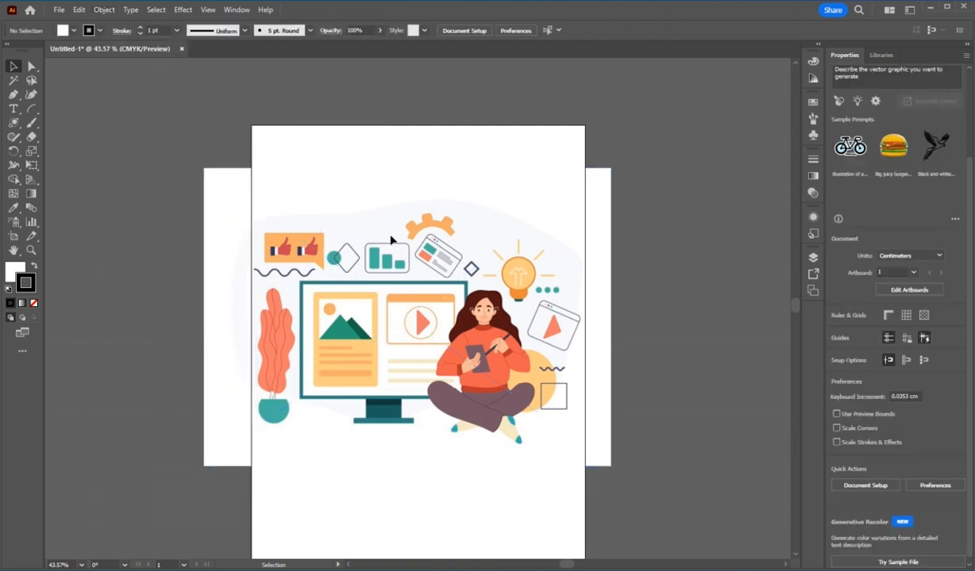
left_click_drag(278, 173, 331, 239)
left_click_drag(156, 188, 658, 463)
- List Layer 1's contents and draw three rectangles over the illustration, about 4.9 × 4.8 cm, 5.3 × 5.0 cm and 7.0 × 10.6 cm
left_click(814, 258)
left_click(695, 292)
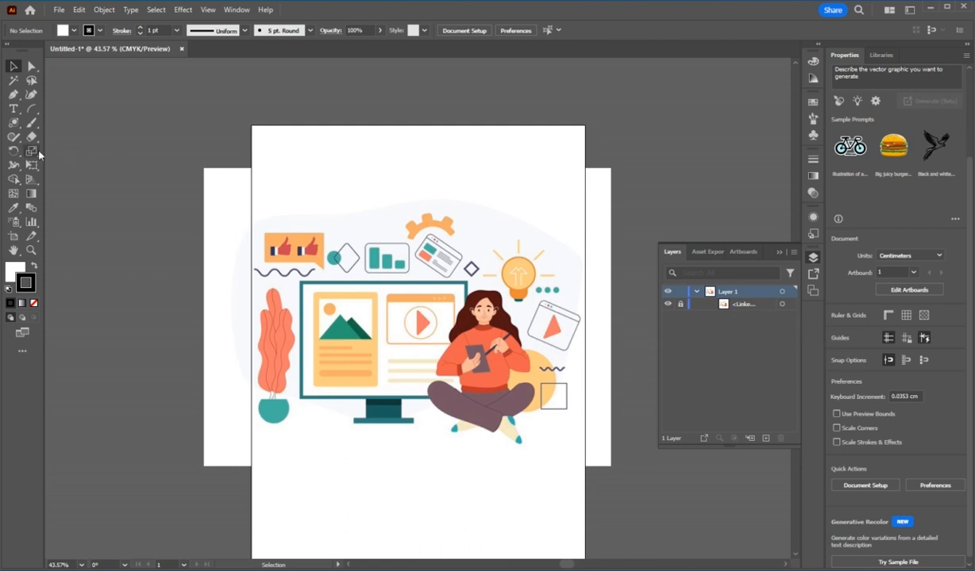
left_click(14, 123)
mouse_move(268, 155)
left_mouse_down()
mouse_move(346, 230)
mouse_move(444, 296)
mouse_move(448, 317)
left_mouse_up()
left_click_drag(489, 237, 602, 407)
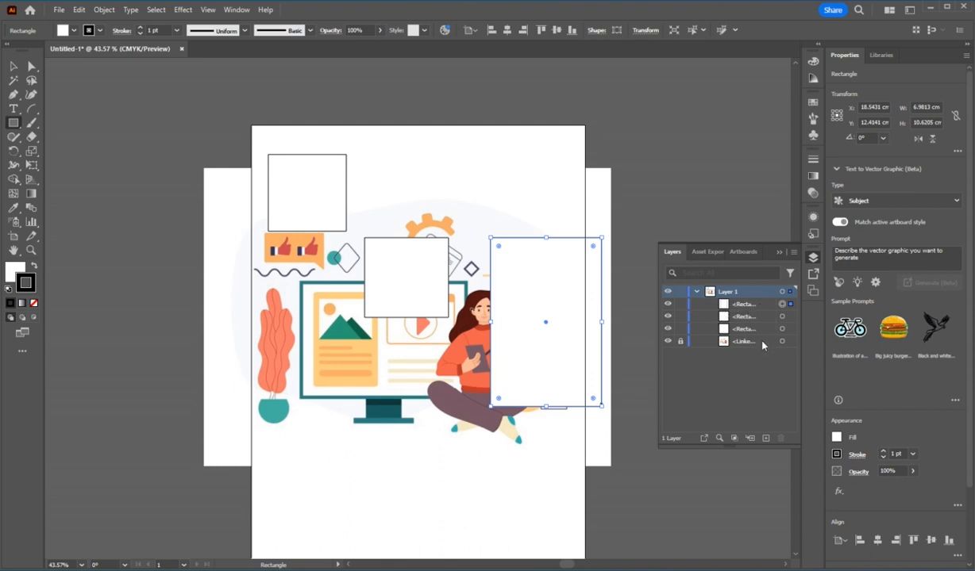
- Move the tallest rectangle beneath the linked illustration in Layer 1's stacking order
left_click(746, 332)
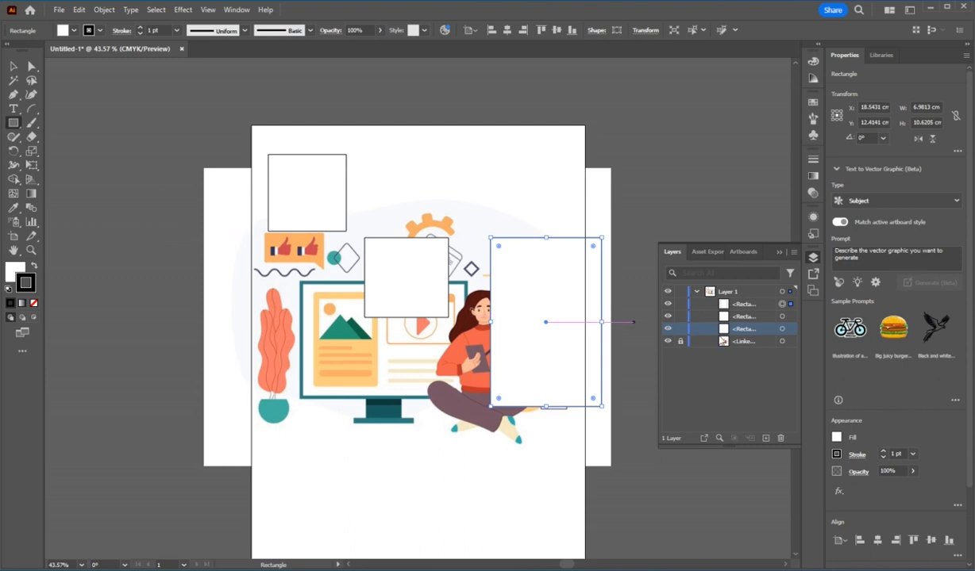
left_click_drag(745, 308, 746, 346)
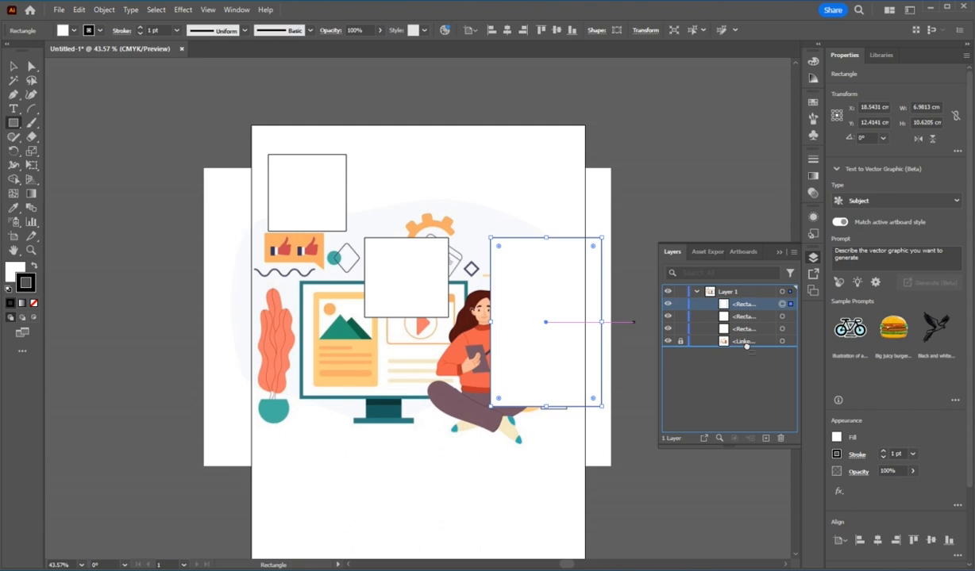
left_click_drag(746, 347, 746, 348)
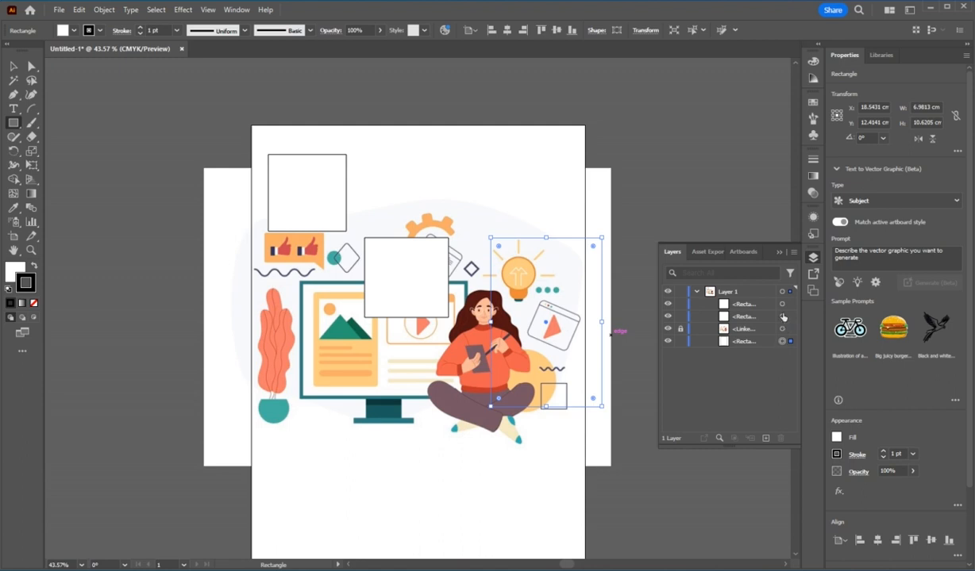
- Delete all three test rectangles from Layer 1, targeting each one through its layer entry
left_click(783, 319)
left_click(783, 318)
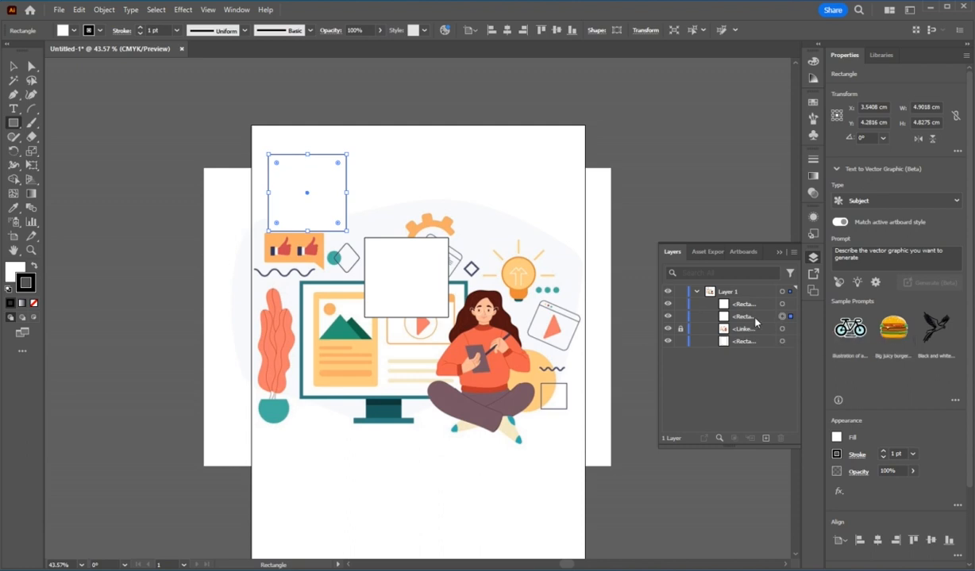
key("Delete")
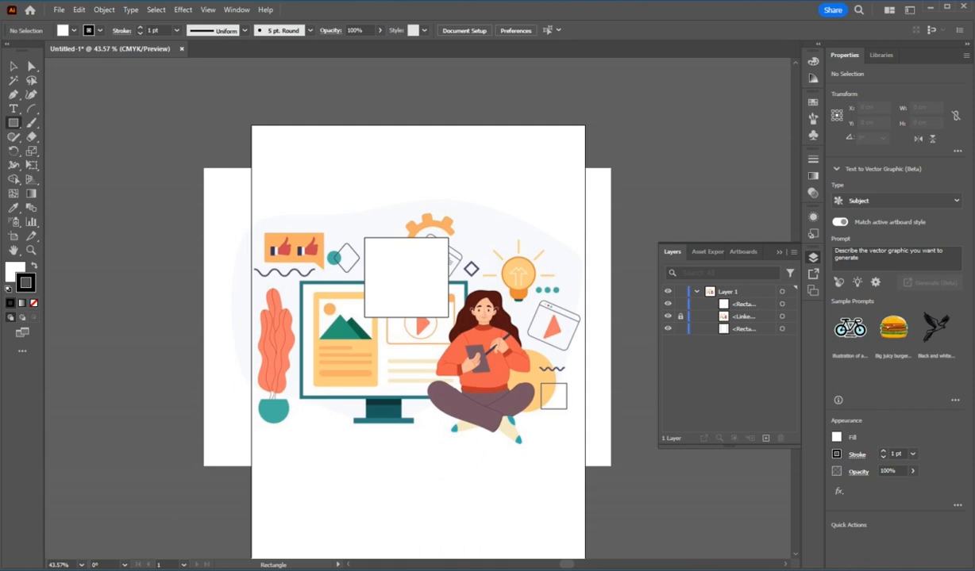
key("v")
left_click(781, 329)
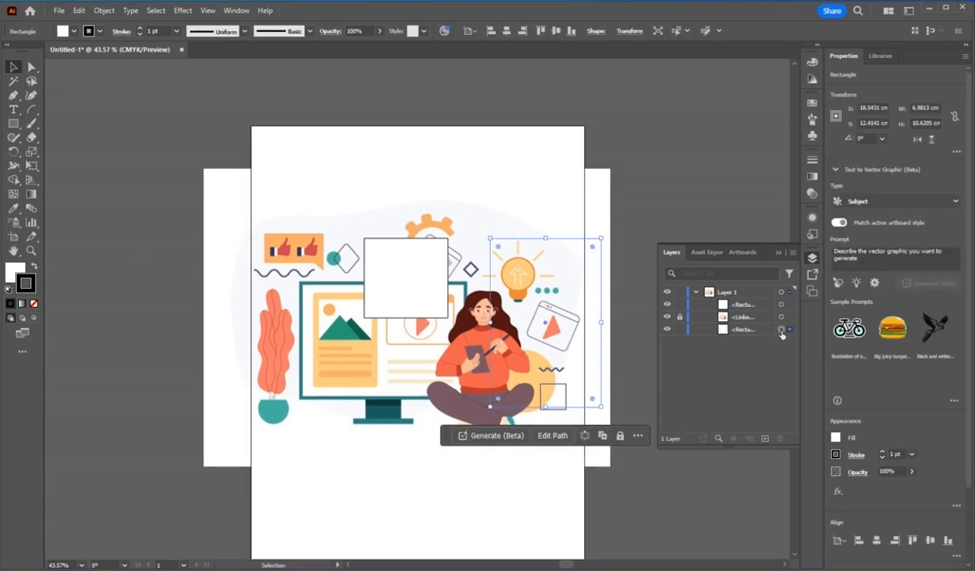
key("Delete")
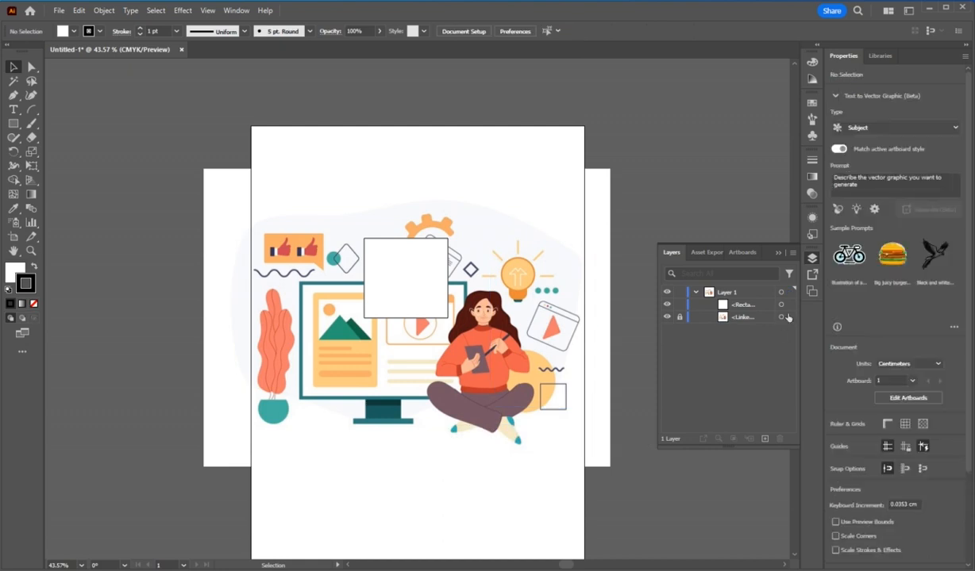
left_click(780, 306)
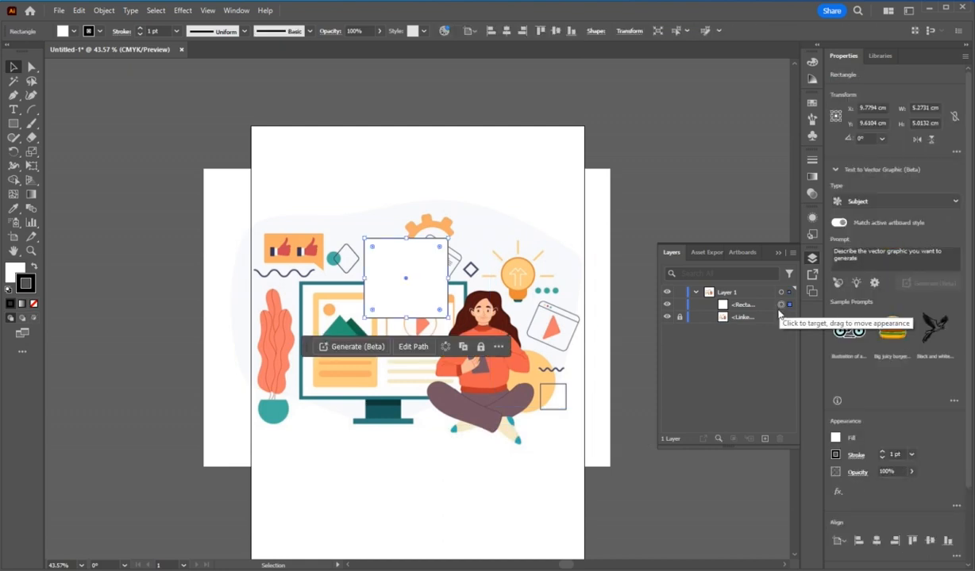
key("Delete")
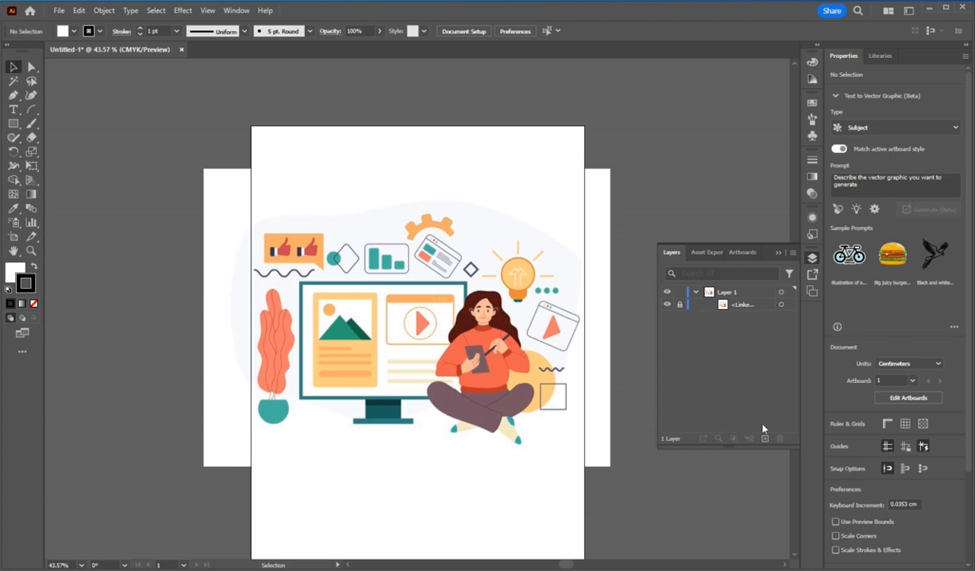
- Examine the illustration at 50% and 66.67% magnification by zooming in and out with the Zoom tool
left_click(32, 252)
left_click(459, 300)
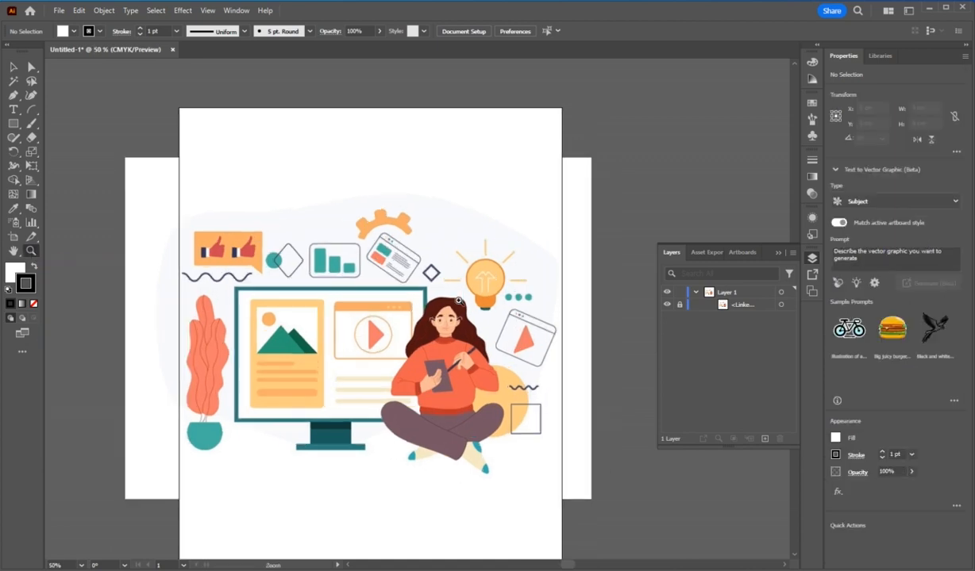
left_click(345, 302)
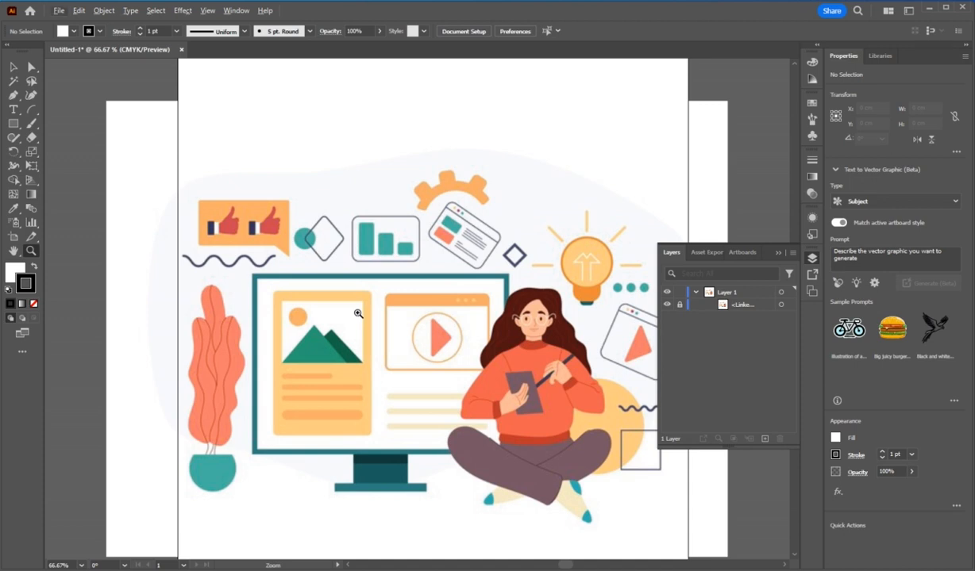
left_click(357, 314, "alt")
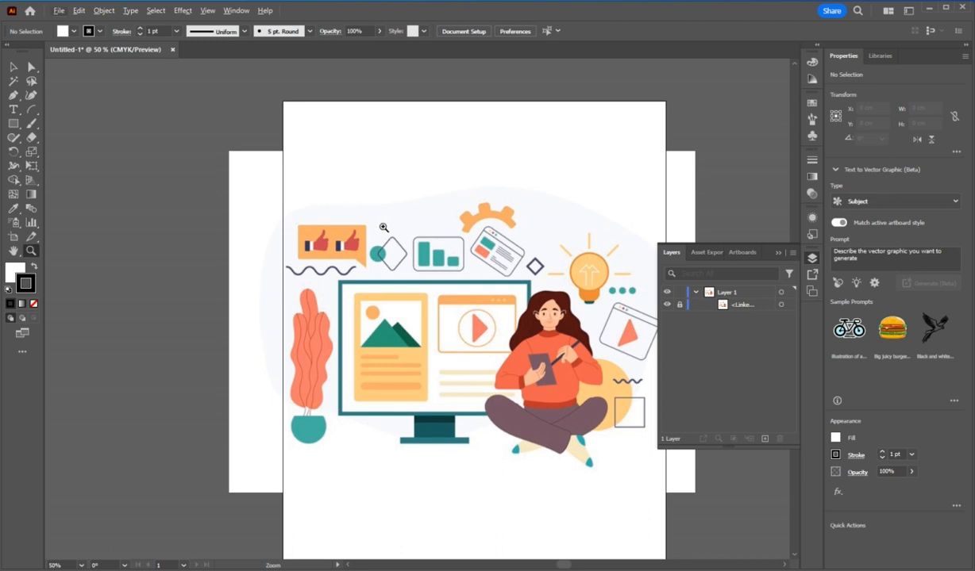
left_click(498, 266)
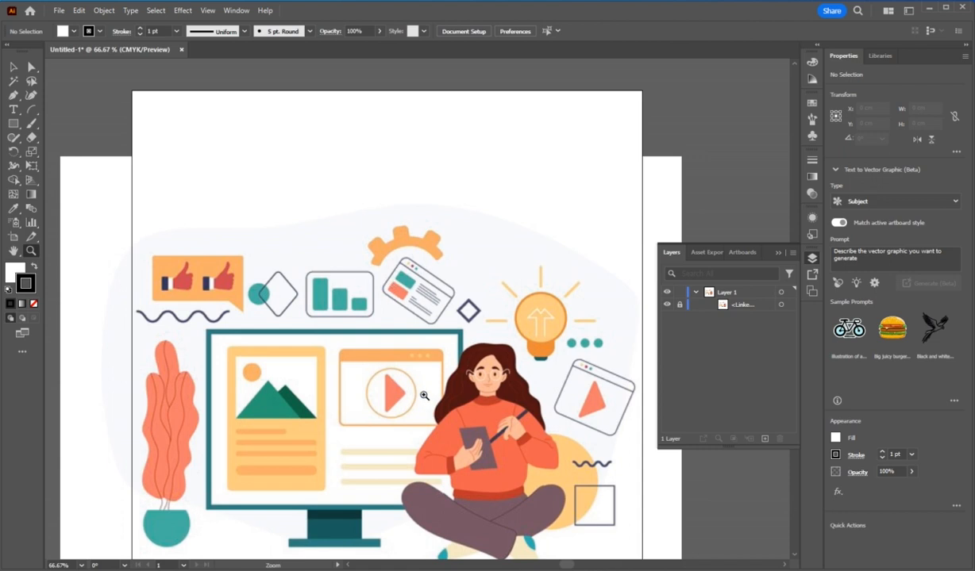
left_click(365, 361, "alt")
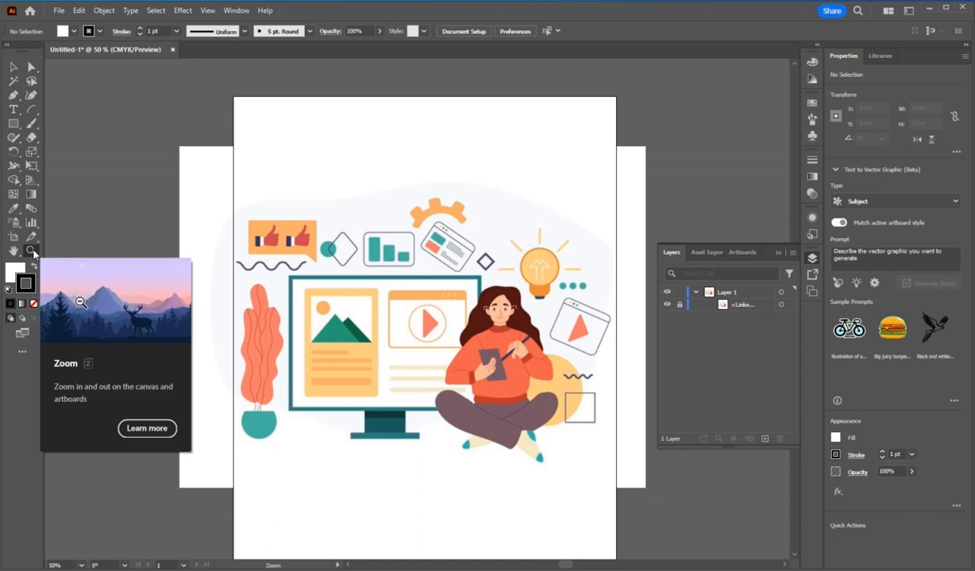
key("ctrl+equal")
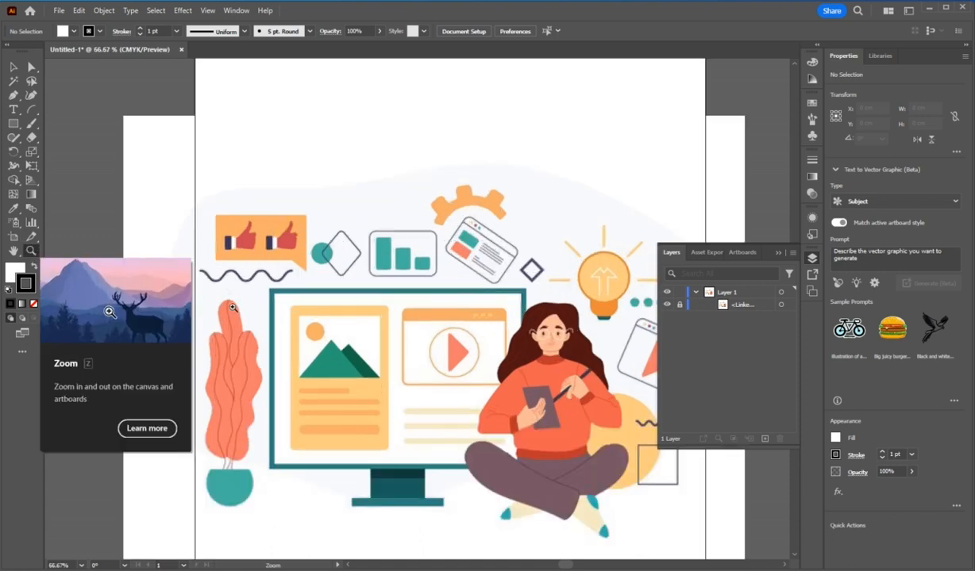
left_click(31, 252)
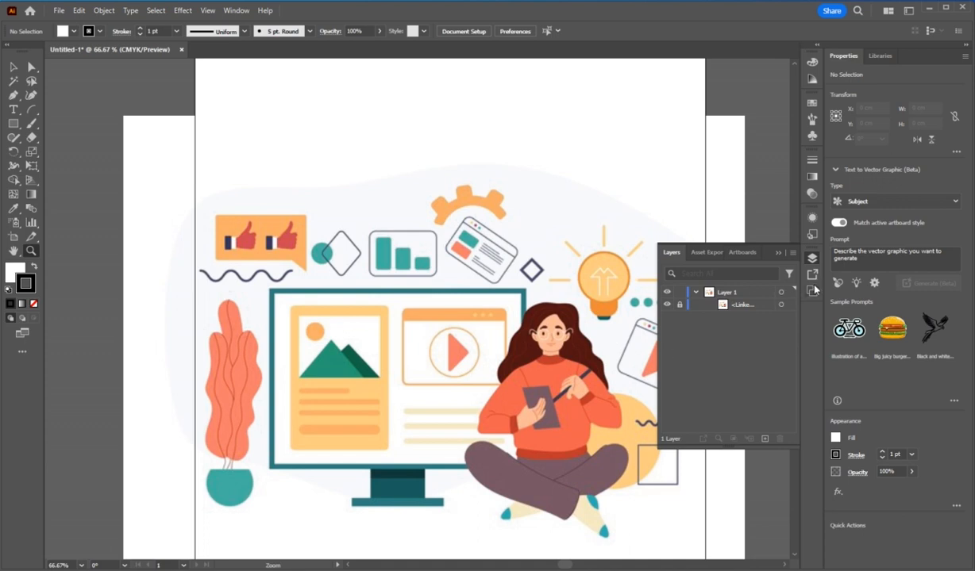
- Draw a rectangle about 2.8 cm wide and 1.9 cm high over the outline of the bar chart card above the monitor
left_click(779, 252)
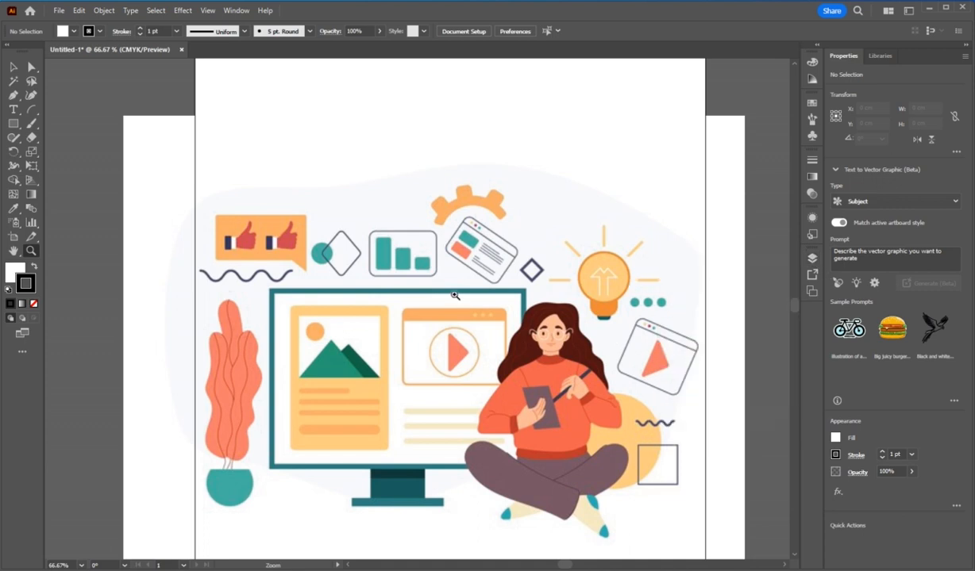
scroll(419, 299, "down", 3)
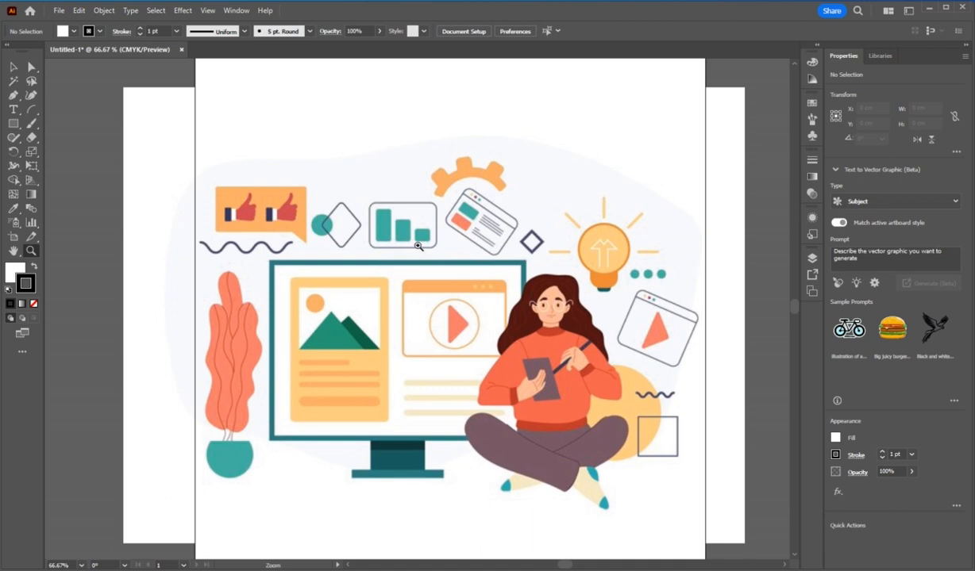
left_click(401, 238)
left_click(486, 330)
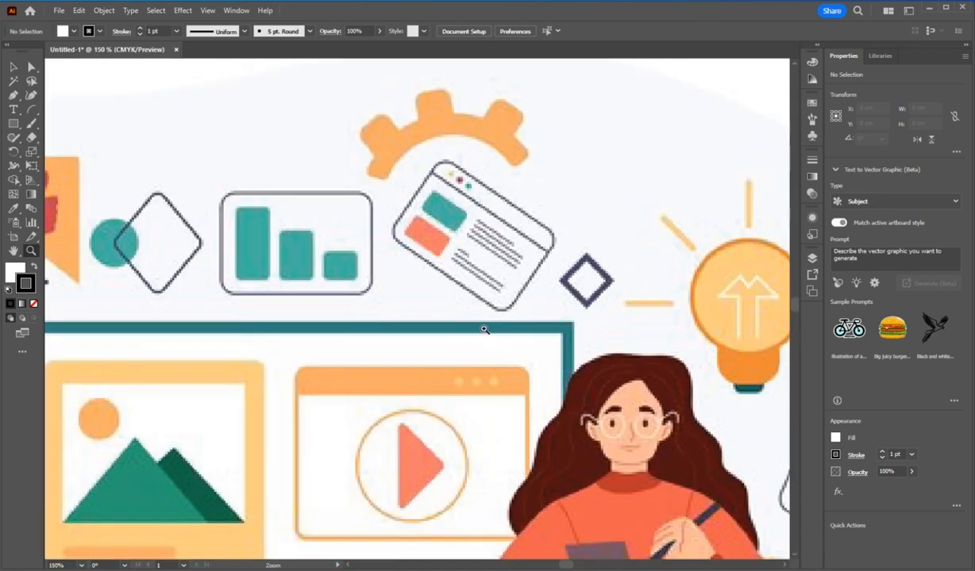
left_click(13, 124)
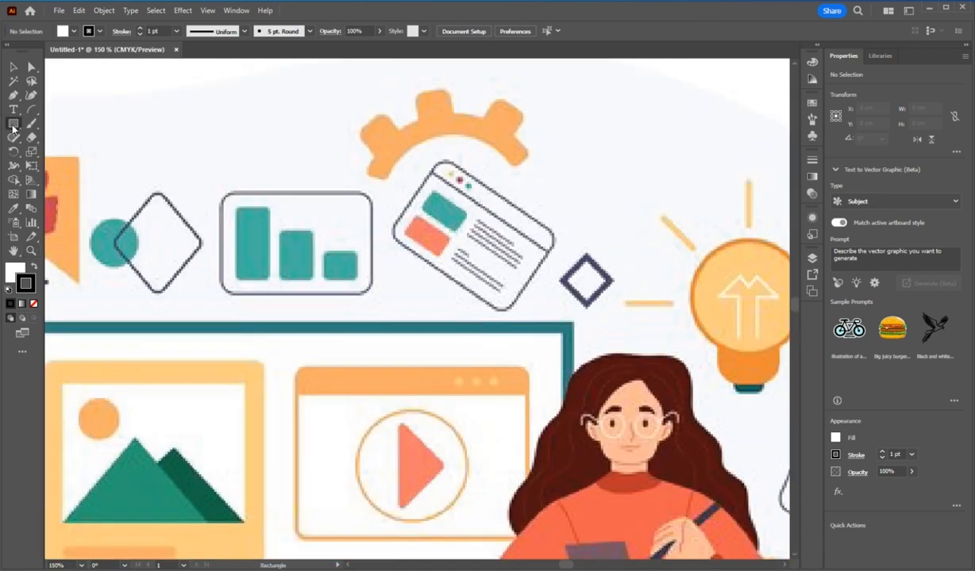
left_click(13, 127)
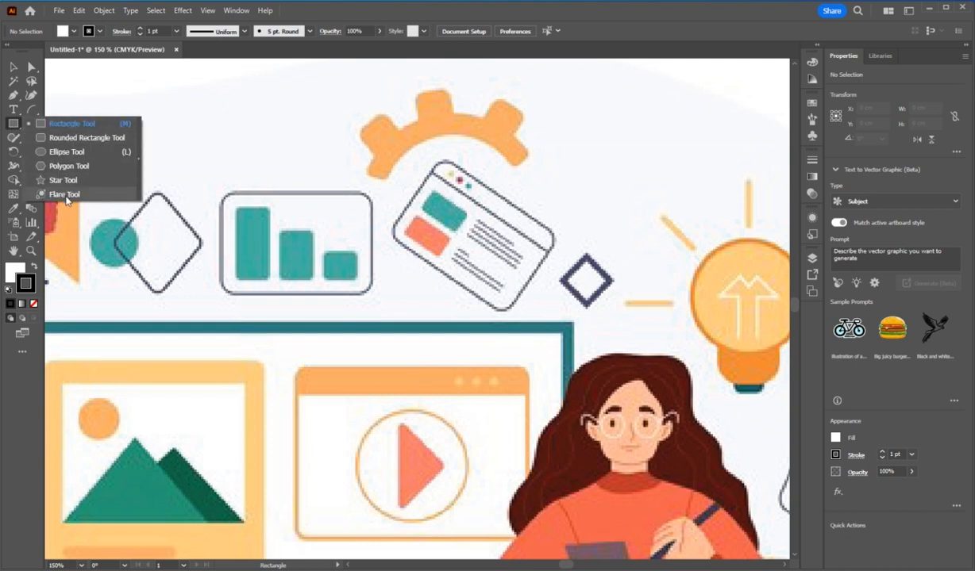
left_click(69, 124)
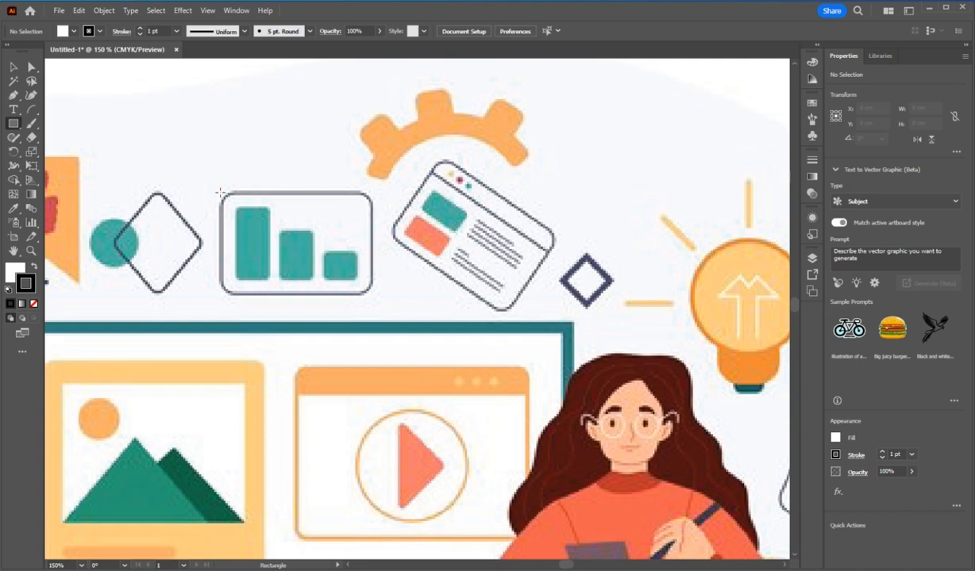
mouse_move(220, 192)
left_mouse_down()
mouse_move(261, 235)
mouse_move(373, 295)
left_mouse_up()
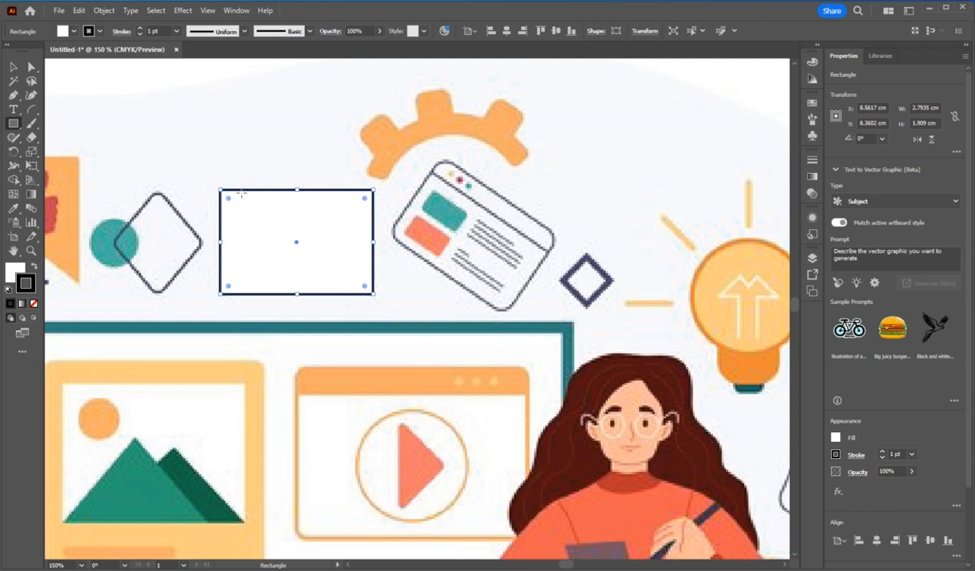
- Set the rectangle's stroke color to pink F77298
double_click(24, 282)
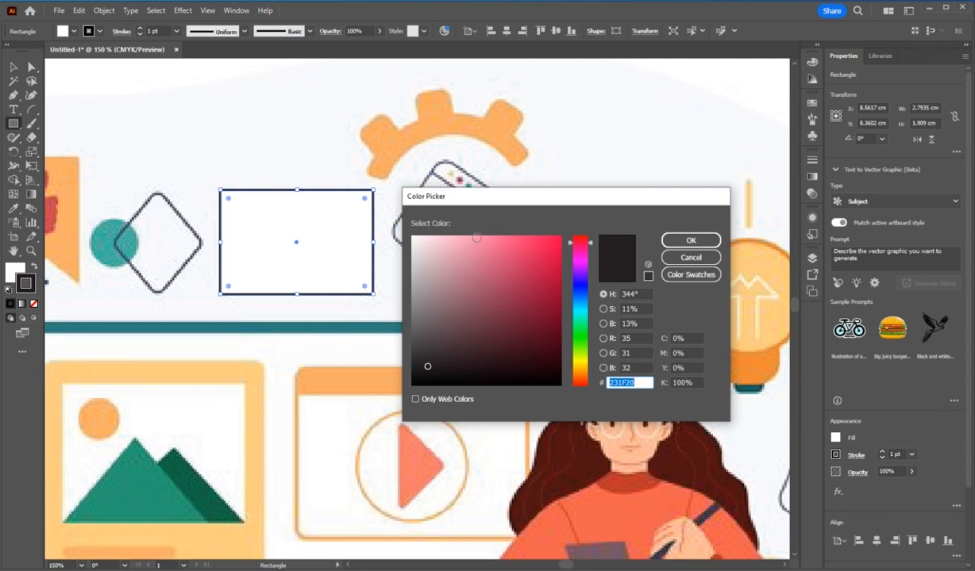
left_click(492, 240)
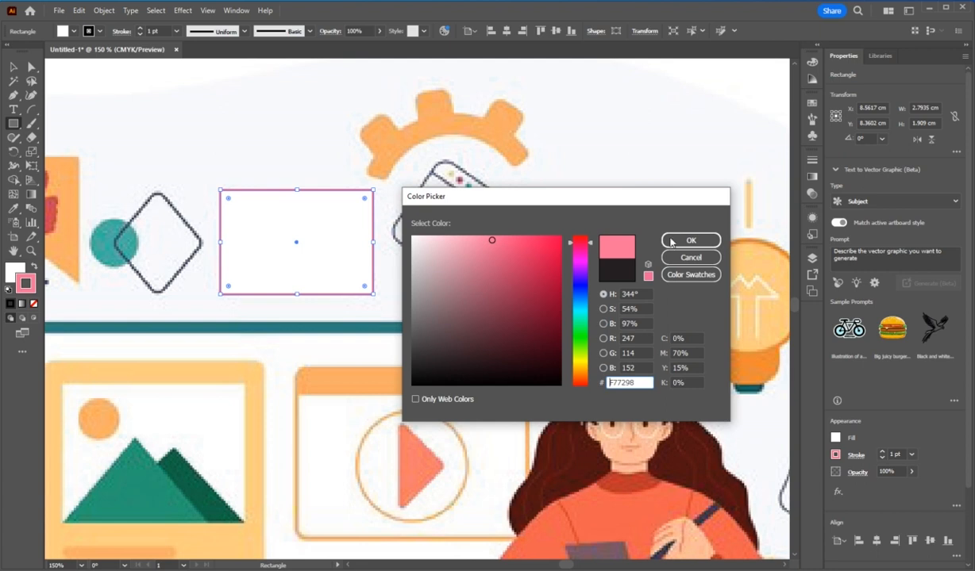
left_click(691, 239)
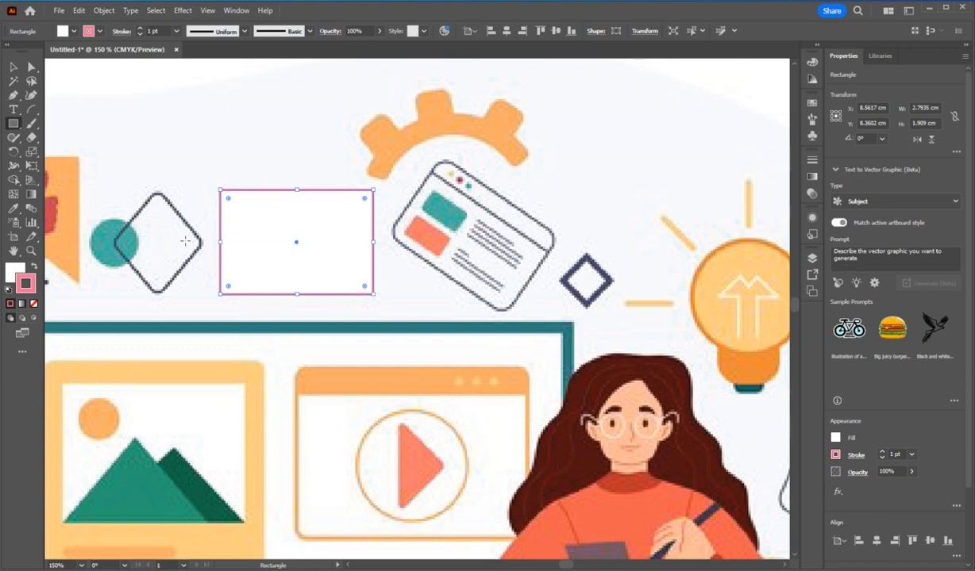
- Set the rectangle's stroke color to purple BF67F9
double_click(23, 290)
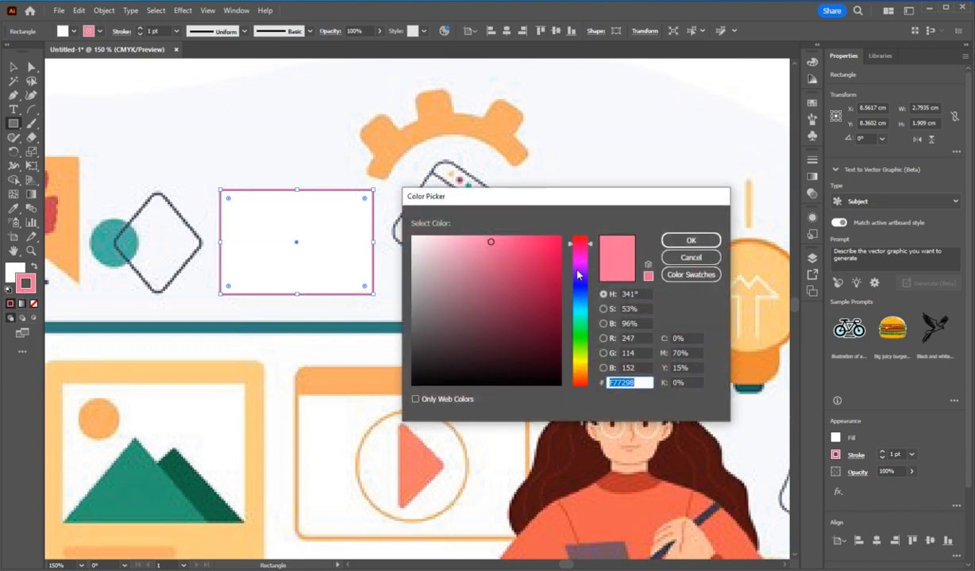
left_click(578, 270)
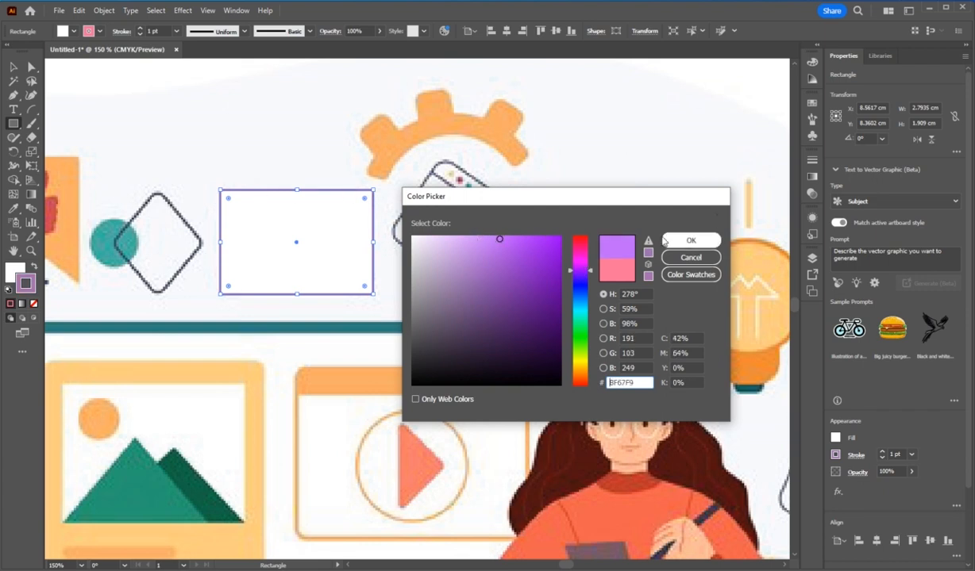
left_click(690, 242)
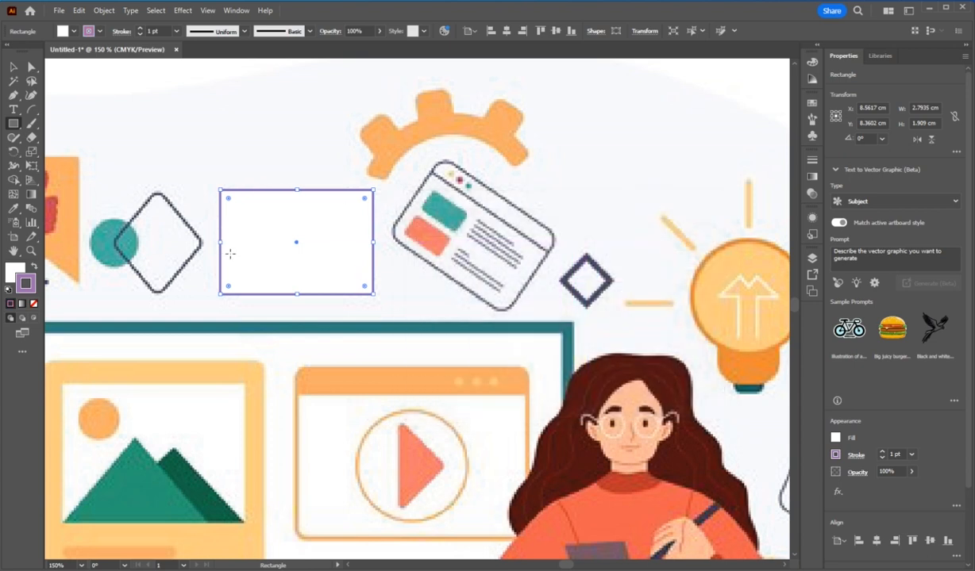
- Set the rectangle's fill color to pink FC90B4
double_click(13, 273)
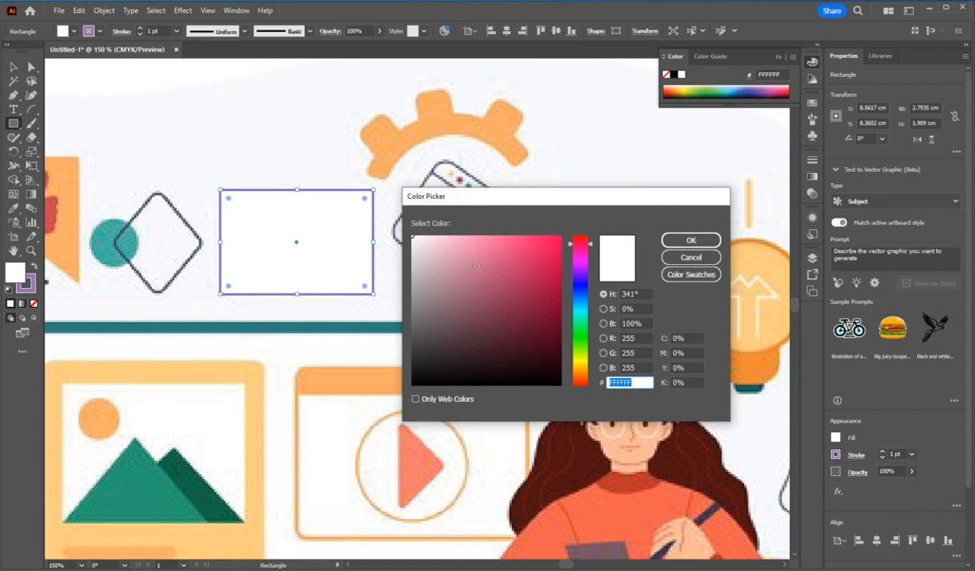
left_click(476, 237)
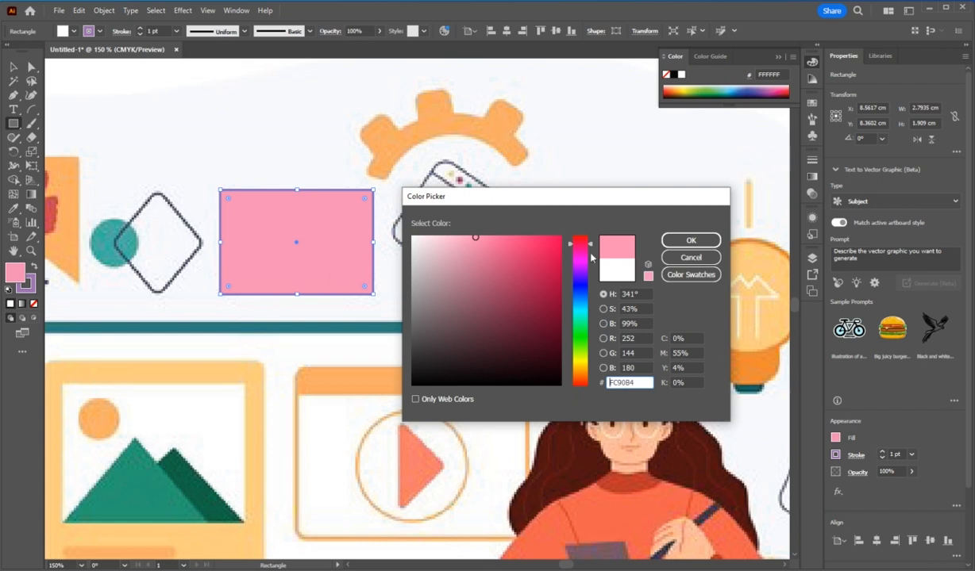
left_click(687, 240)
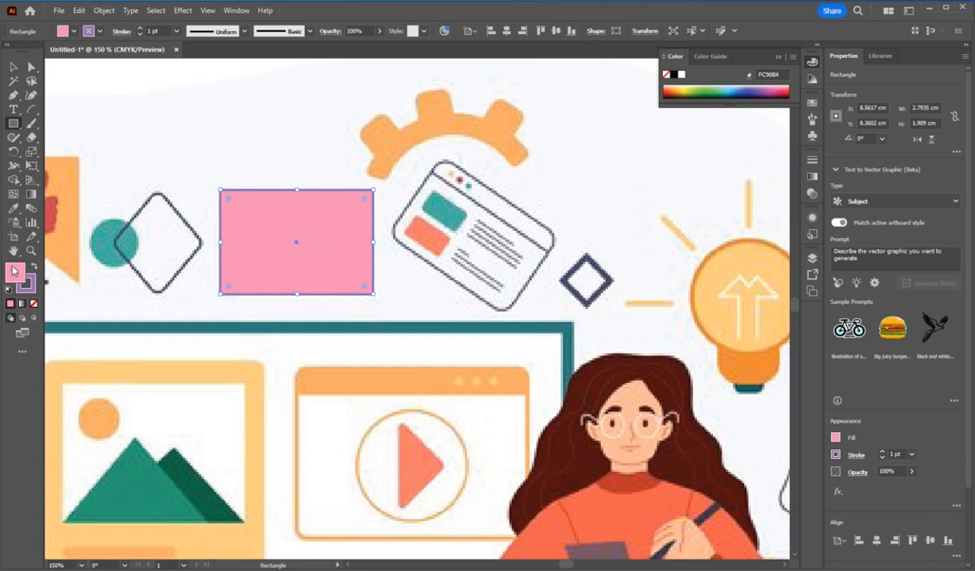
- Remove the rectangle's fill, leaving only its stroke over the bar chart card
left_click(27, 289)
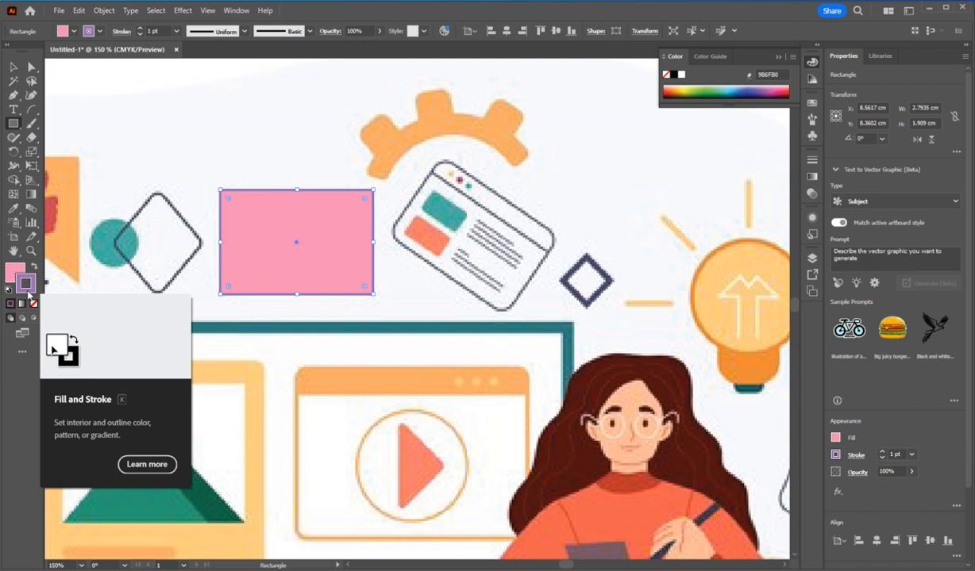
left_click(10, 271)
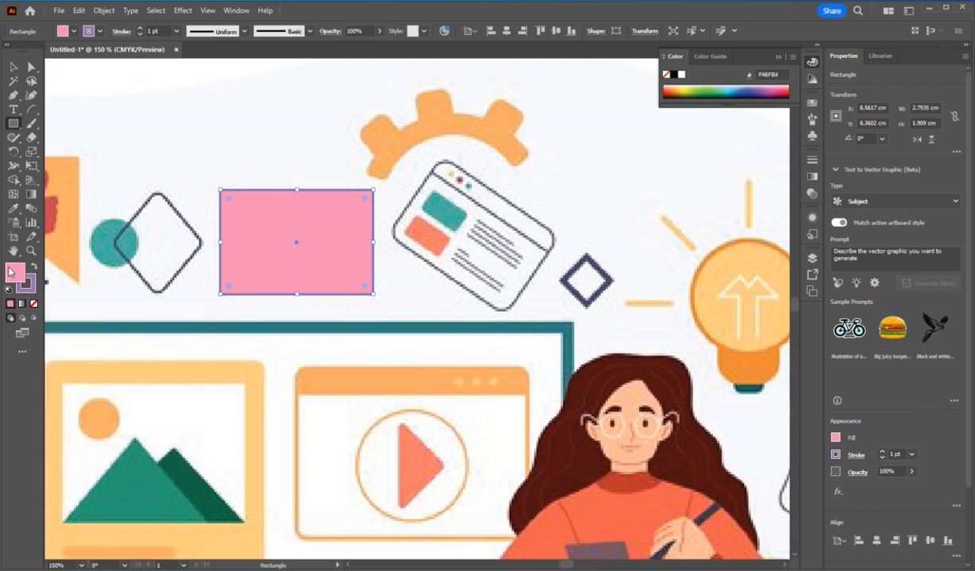
left_click(33, 305)
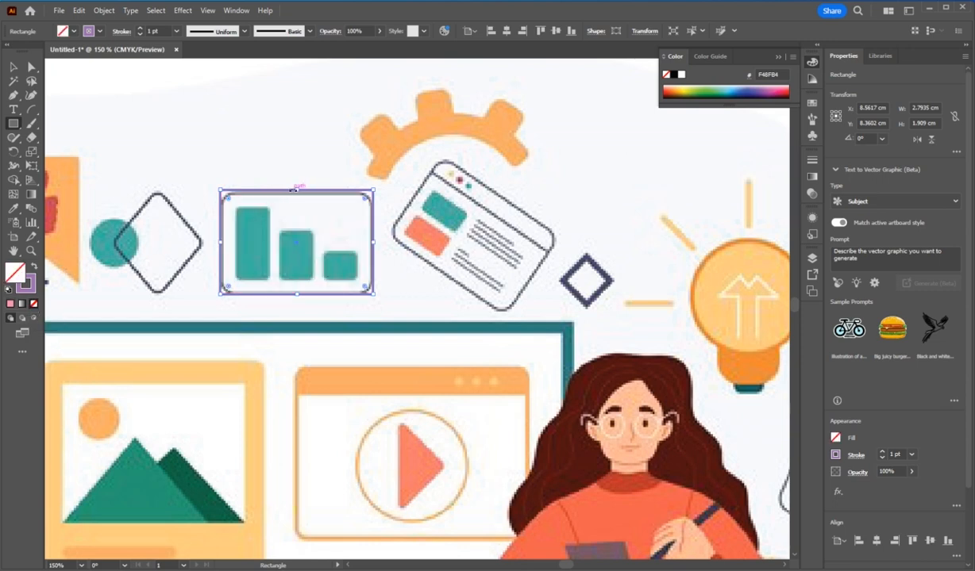
- Fit the rectangle's edges to the bar chart card's outline, bringing its height to about 1.87 cm
left_click_drag(295, 191, 299, 194)
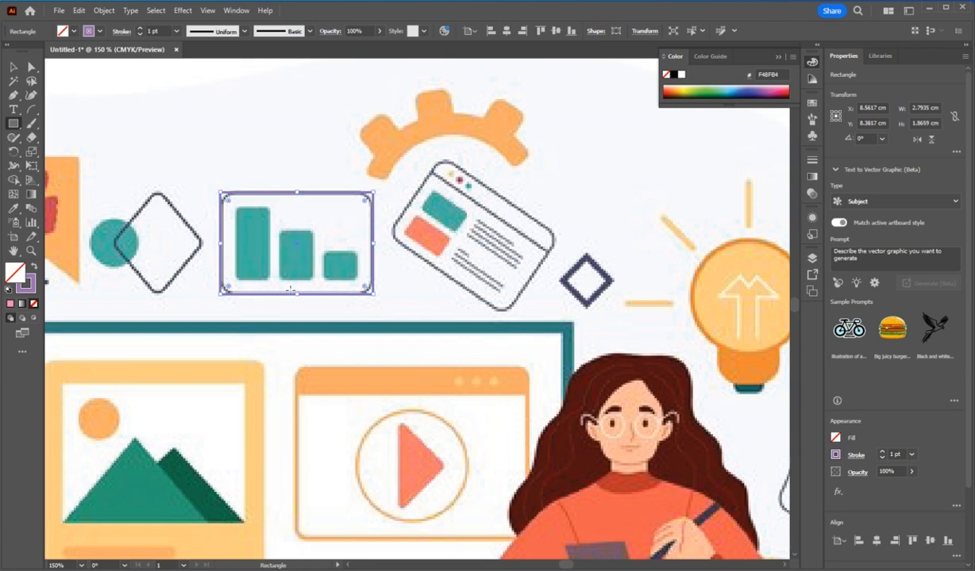
left_click_drag(292, 291, 298, 295)
left_click_drag(221, 244, 222, 244)
left_click_drag(373, 244, 373, 246)
- Round all four corners of the rectangle to follow the bar chart card's rounded outline
left_click(13, 67)
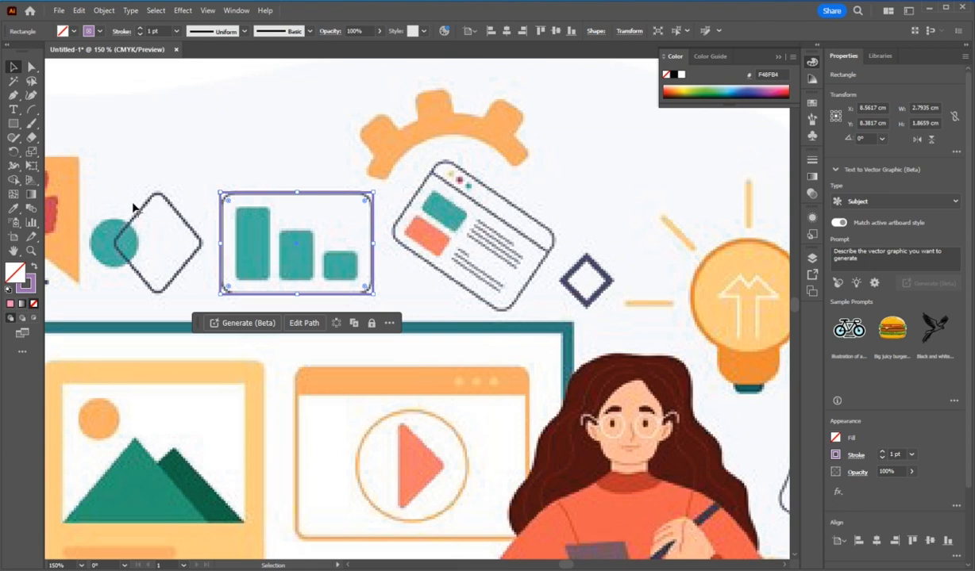
left_click(30, 251)
left_click(156, 244)
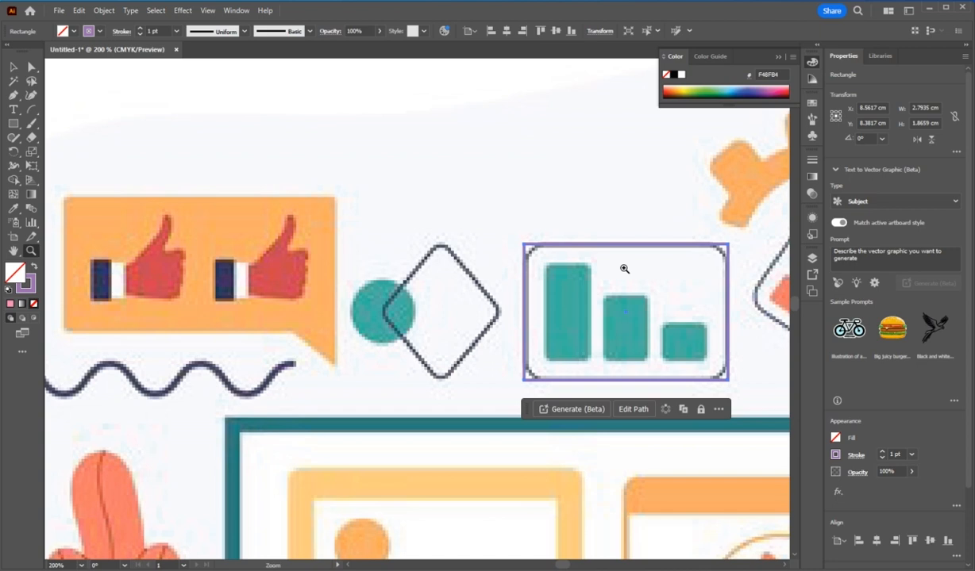
key("h")
left_click_drag(621, 247, 422, 225)
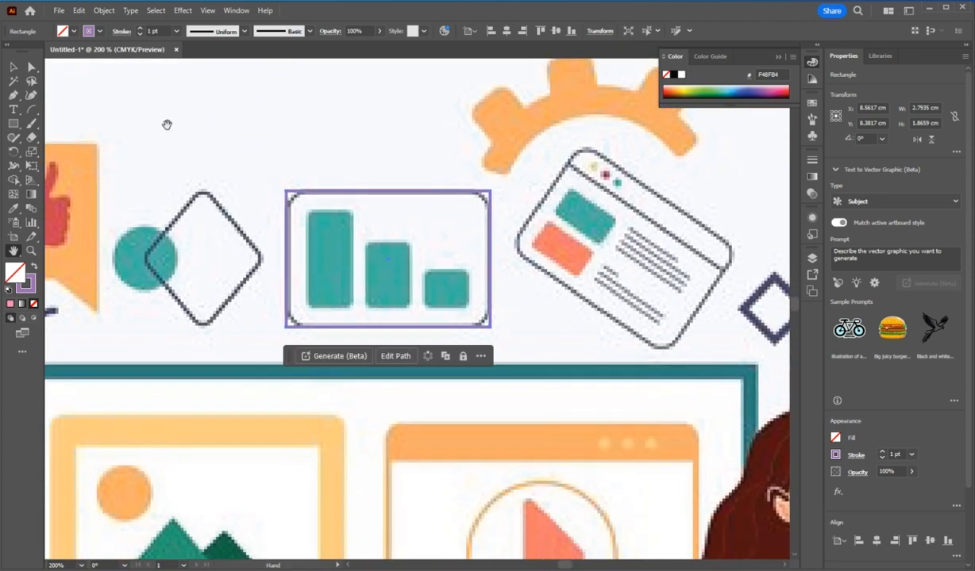
left_click(12, 67)
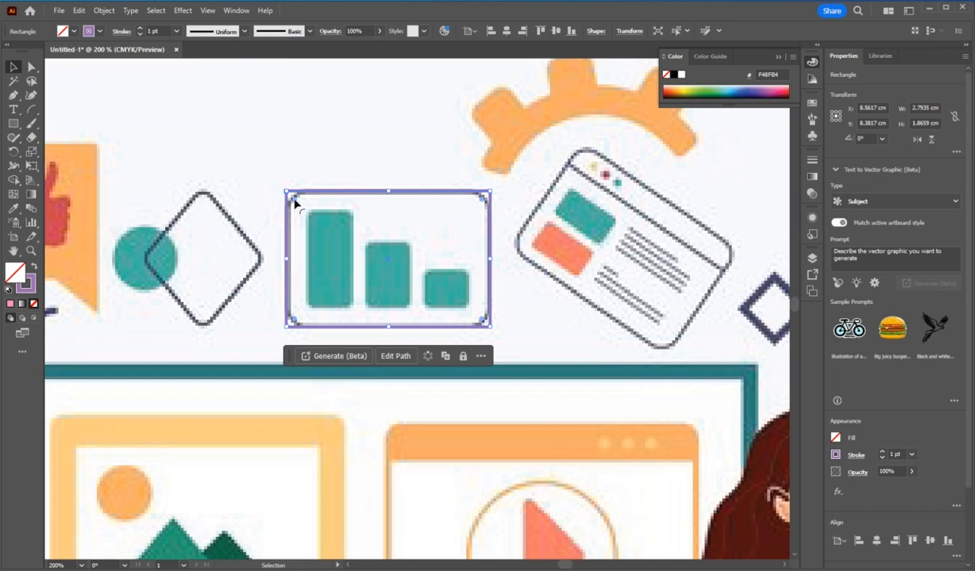
left_click_drag(294, 203, 318, 221)
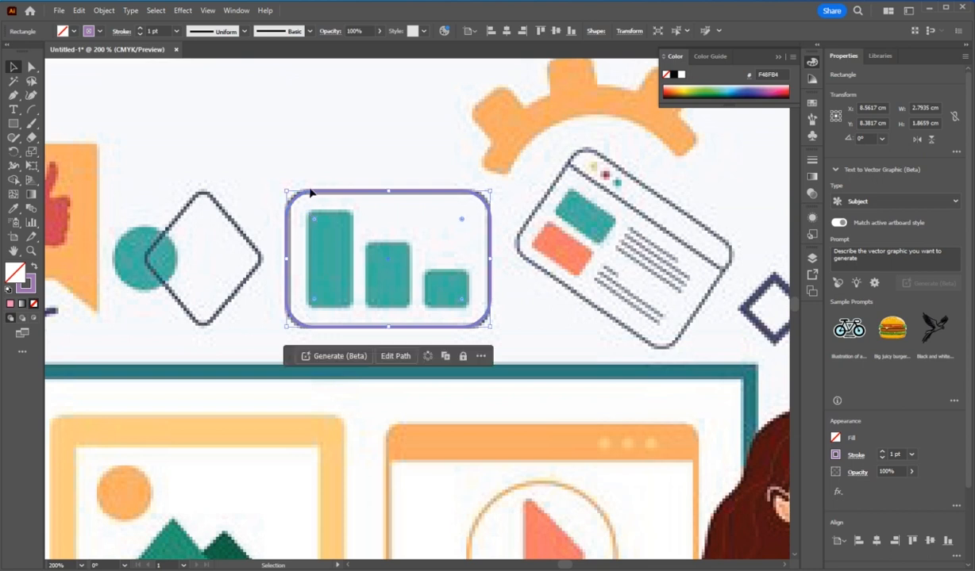
- Try out heavier and lighter stroke weights on the rounded rectangle and set the weight to 3 pt
left_click(139, 29)
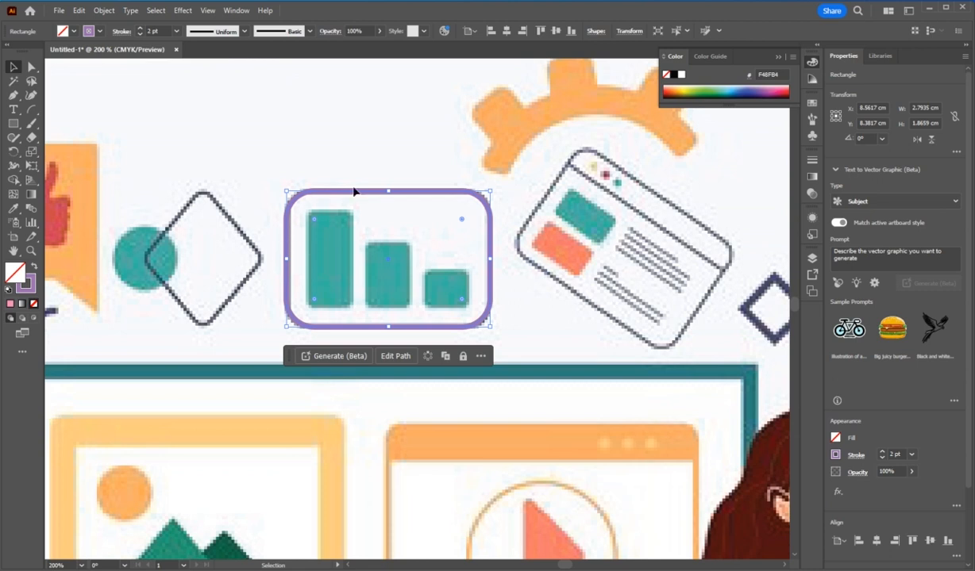
left_click(141, 30)
left_click(140, 29)
left_click(141, 30)
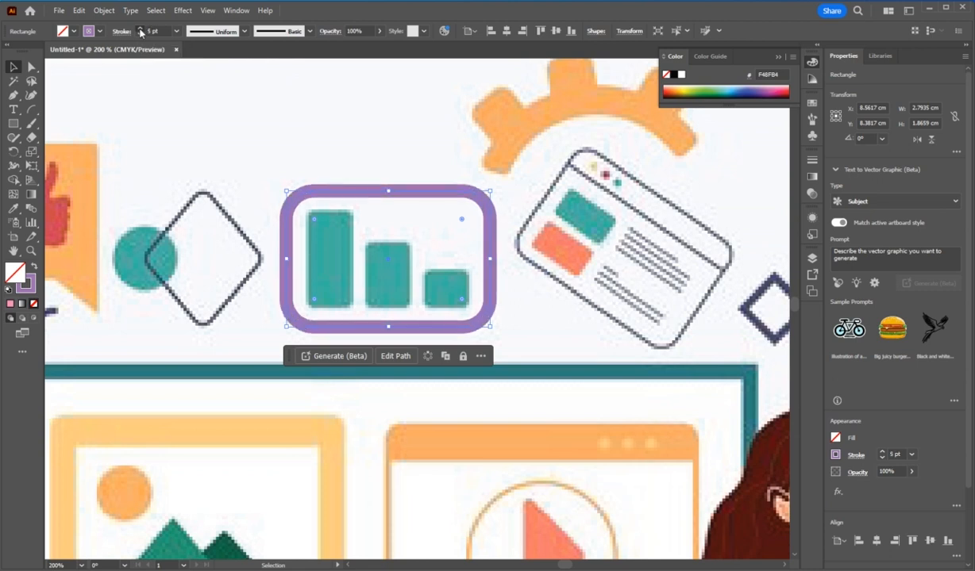
left_click(140, 29)
left_click(141, 29)
left_click(141, 34)
left_click(141, 34)
left_click(141, 34)
left_click(140, 34)
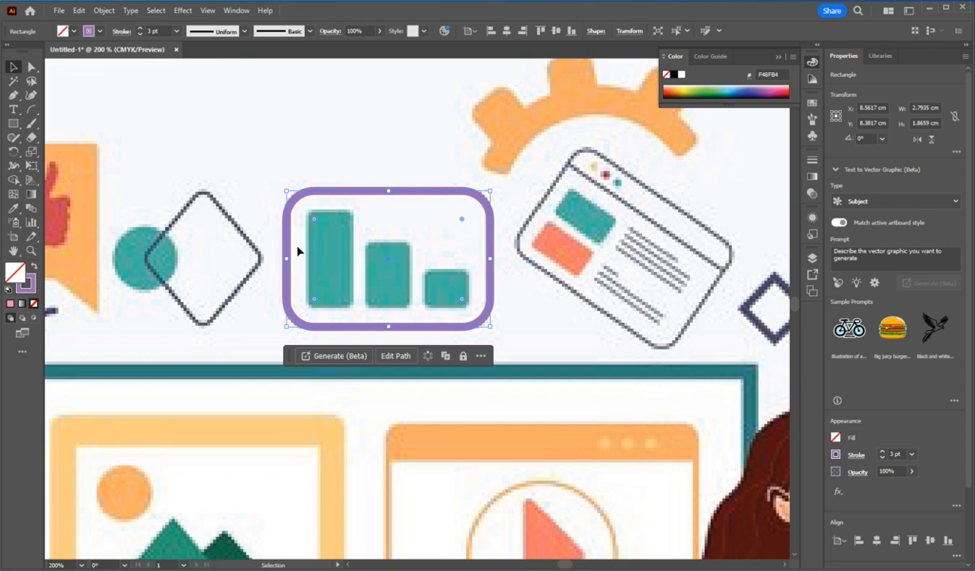
- Draw a rectangle about 3.05 cm wide and 2.35 cm high over the tilted video window beside the woman
scroll(452, 352, "down", 5)
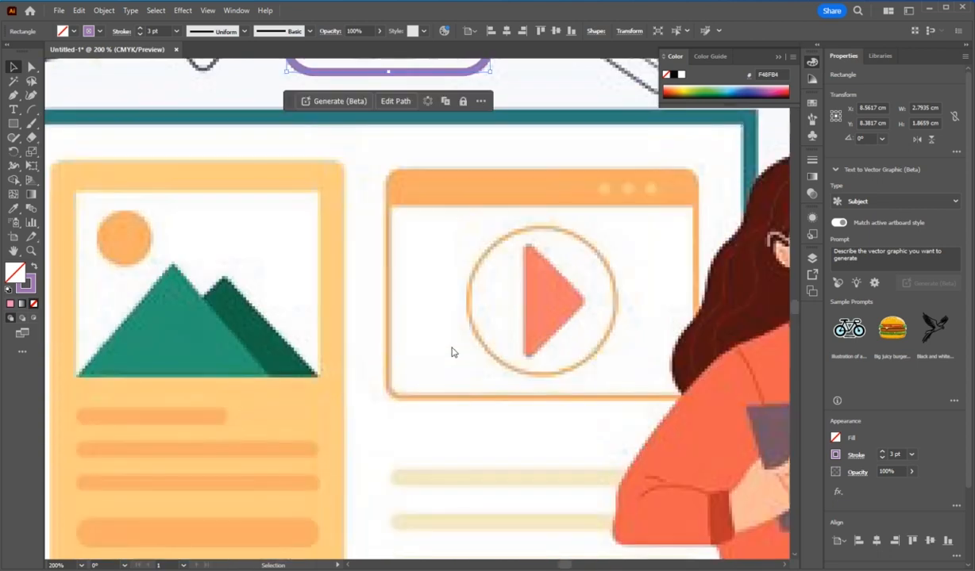
scroll(321, 292, "up", 5)
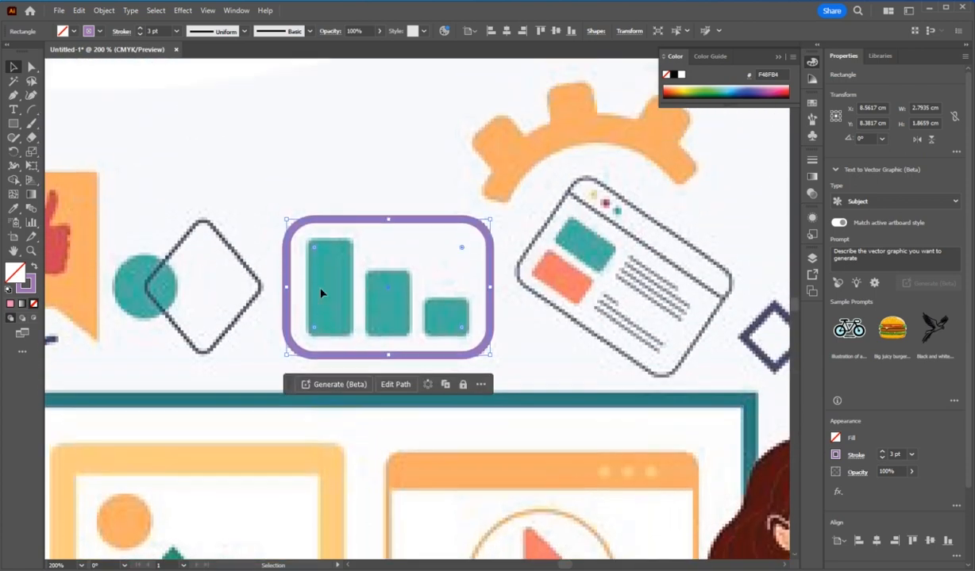
key("h")
left_click_drag(253, 387, 718, 313)
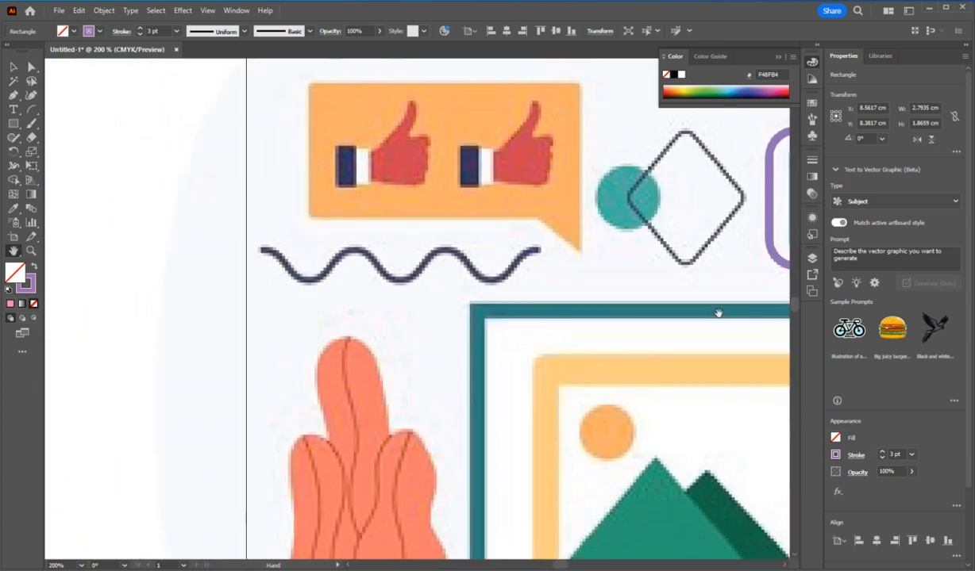
left_click_drag(692, 391, 396, 167)
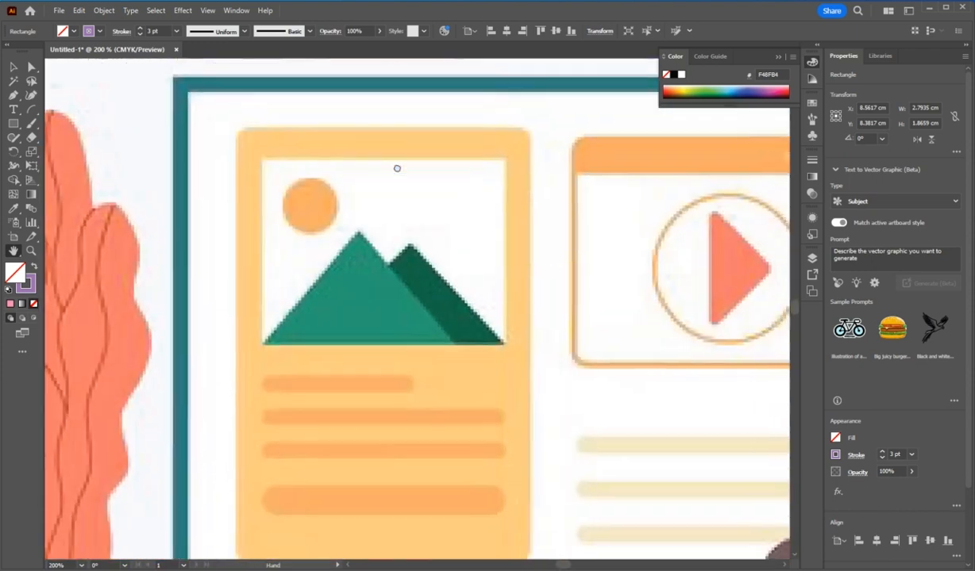
left_click_drag(563, 370, 211, 211)
left_click_drag(455, 335, 0, 408)
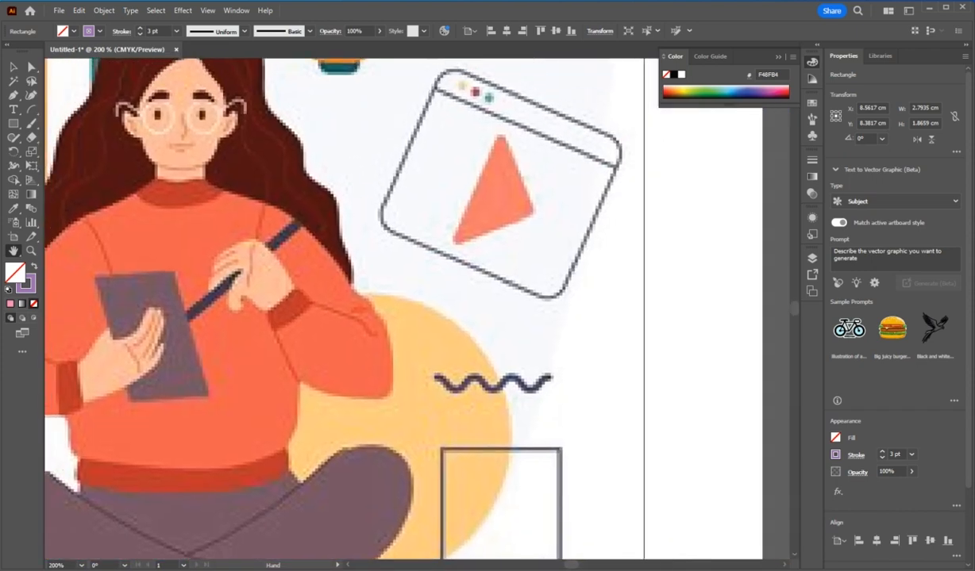
mouse_move(397, 194)
left_mouse_down()
mouse_move(407, 462)
mouse_move(424, 460)
mouse_move(374, 333)
left_mouse_up()
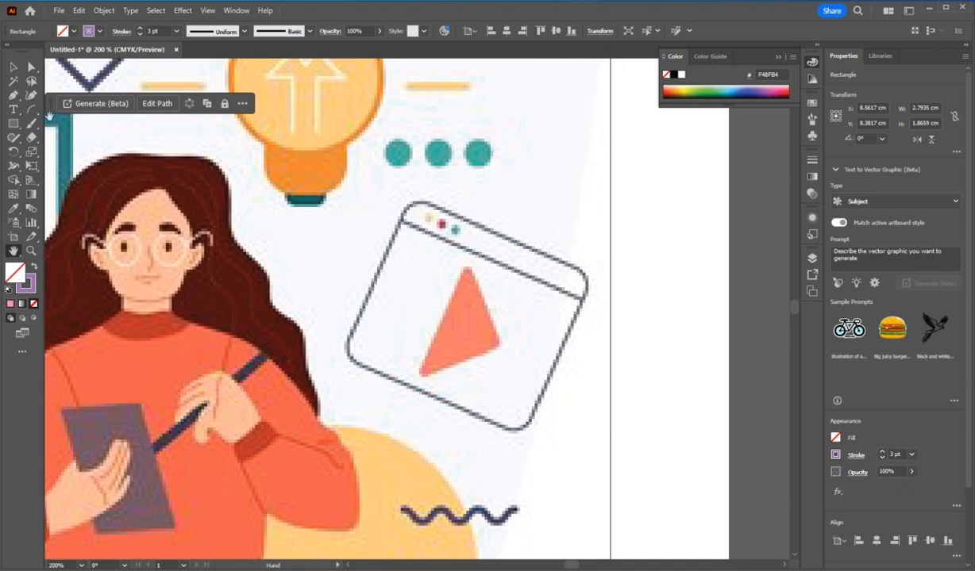
left_click(12, 123)
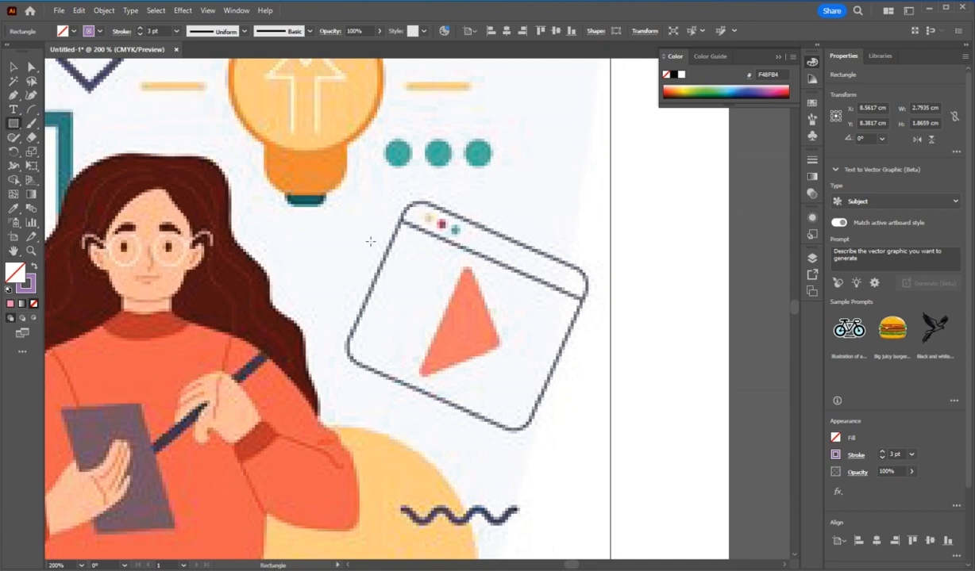
left_click_drag(381, 207, 605, 379)
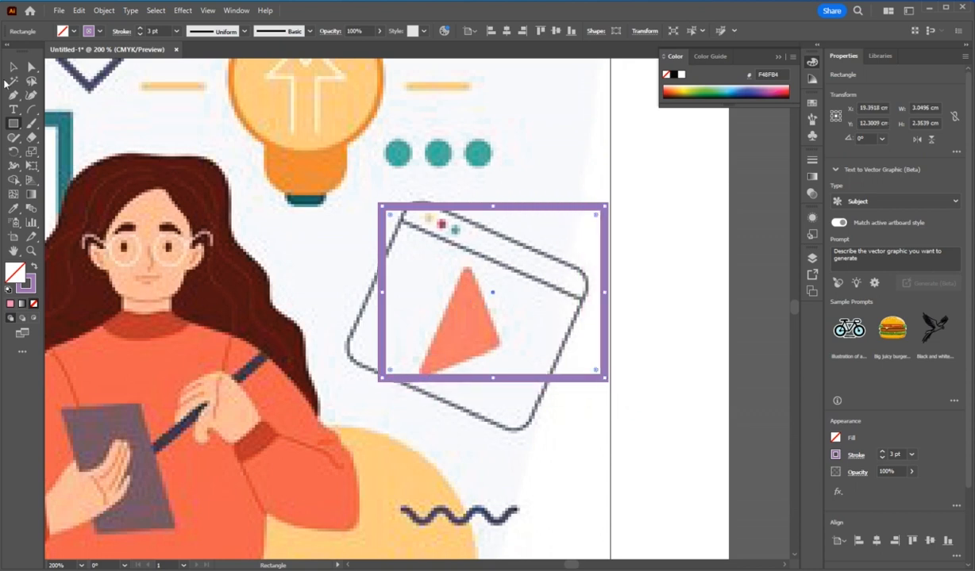
- Rotate the new rectangle to about 336.6° and fit it to the tilted video window's outline
left_click(13, 66)
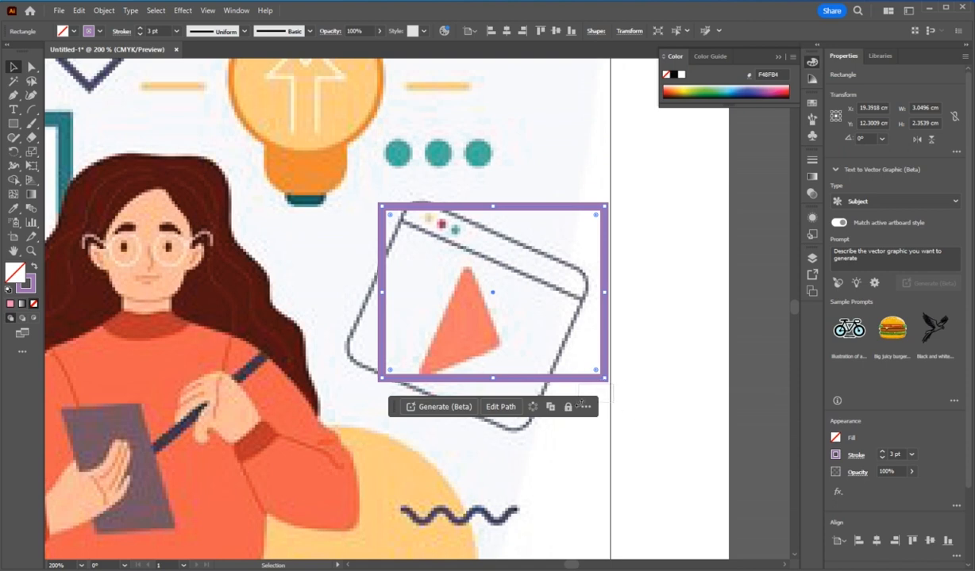
left_click(610, 399)
left_click(605, 378)
left_click_drag(606, 378, 566, 416)
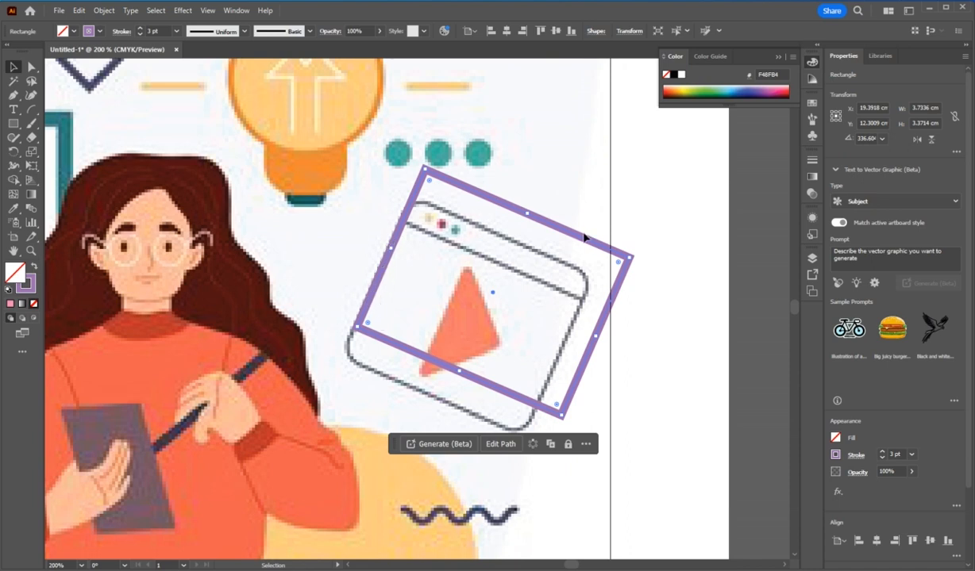
left_click_drag(585, 244, 566, 273)
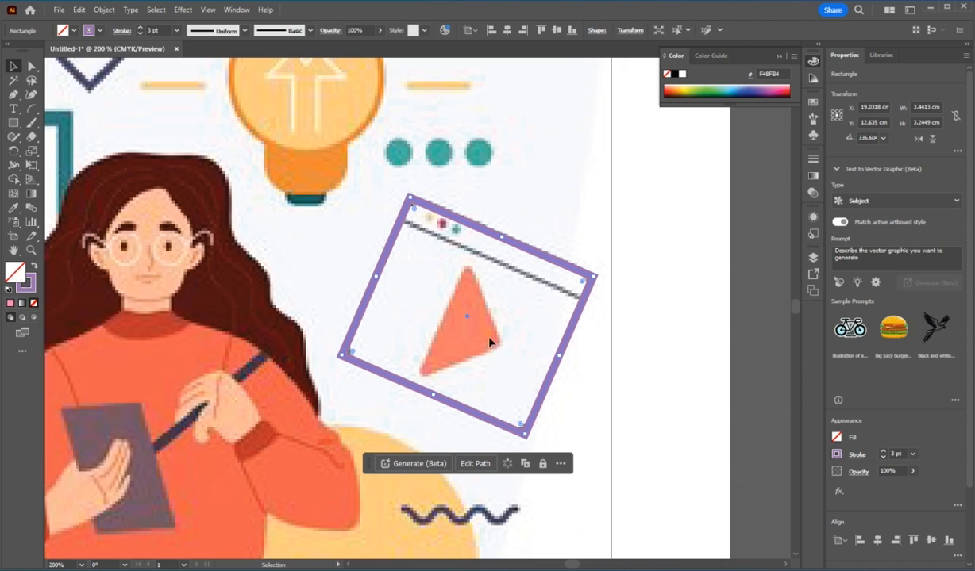
- Deselect the tilted unfilled rectangle, and move it by its outline up and to the right over the video window
left_click(468, 316)
left_click(418, 268)
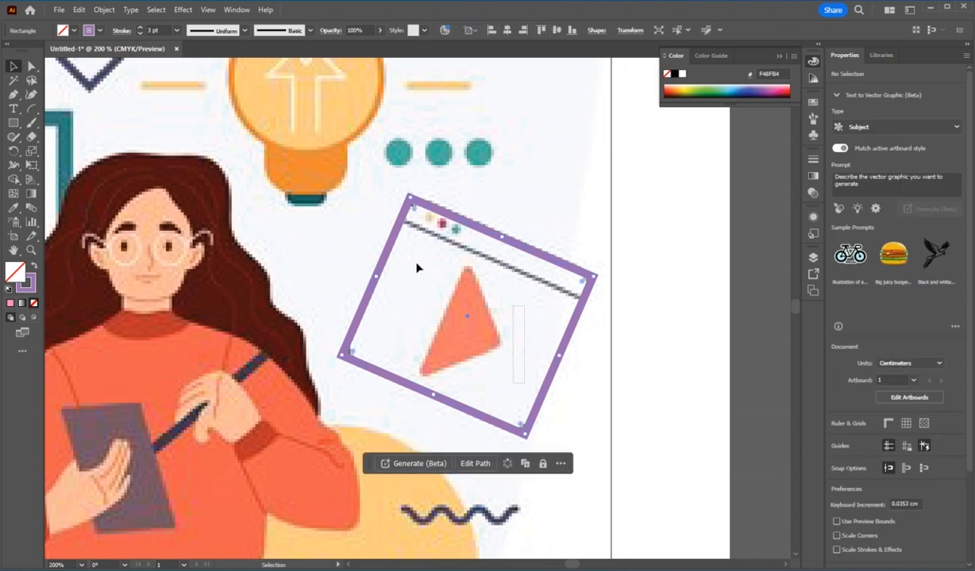
left_click_drag(517, 314, 520, 367)
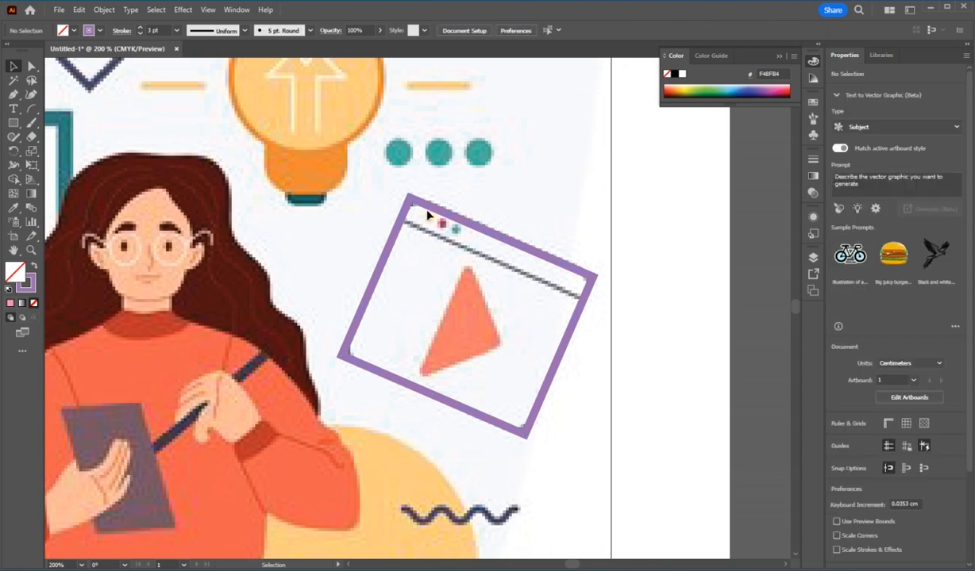
left_click_drag(389, 254, 404, 216)
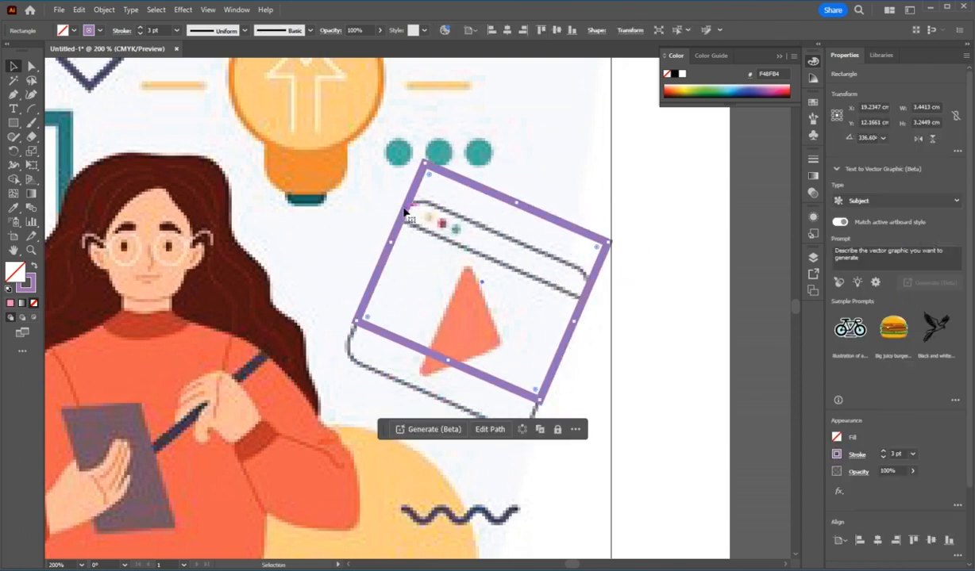
- Undo the last move of the tilted rectangle so it sits back on the video window's outline, and deselect it
key("ctrl")
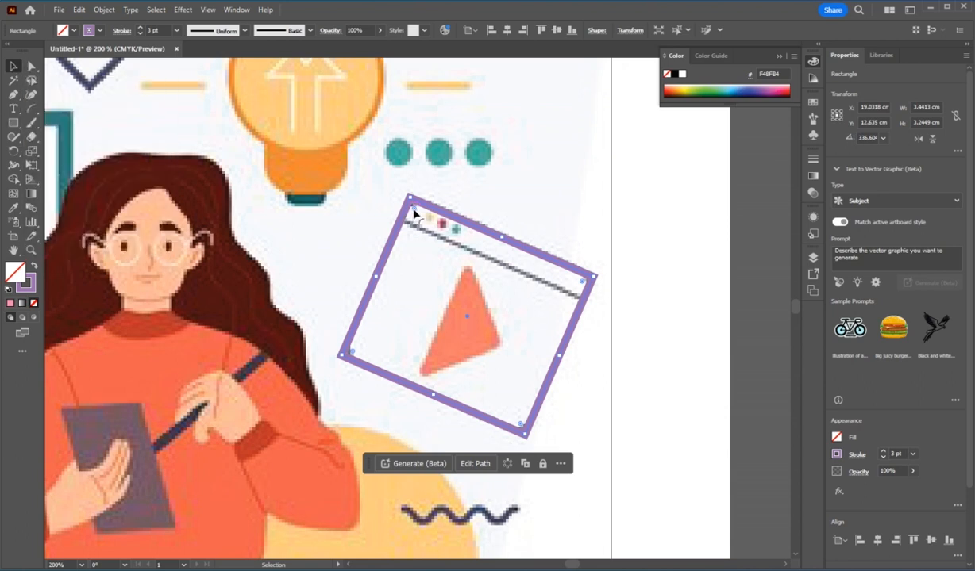
left_click_drag(414, 211, 392, 151)
left_click(127, 113)
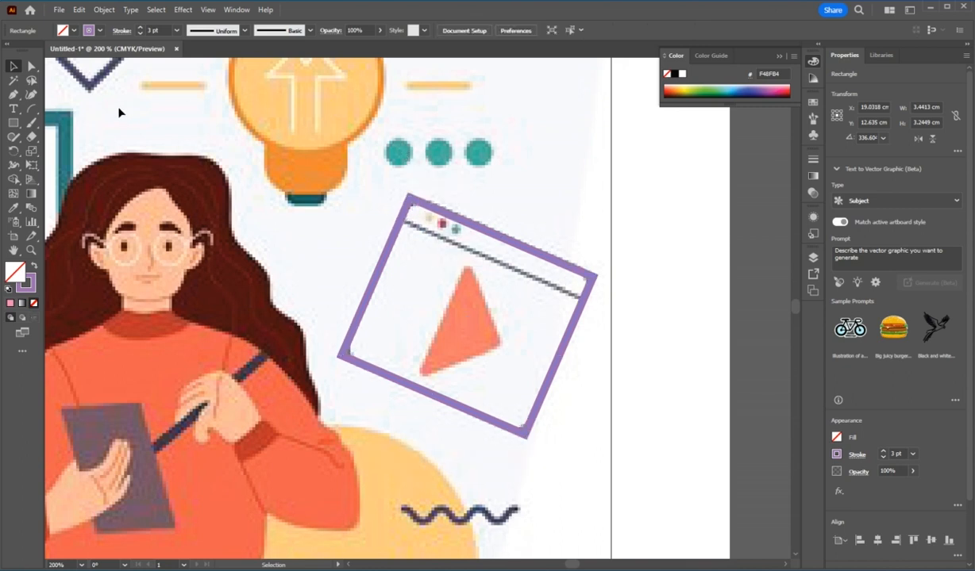
left_click(31, 66)
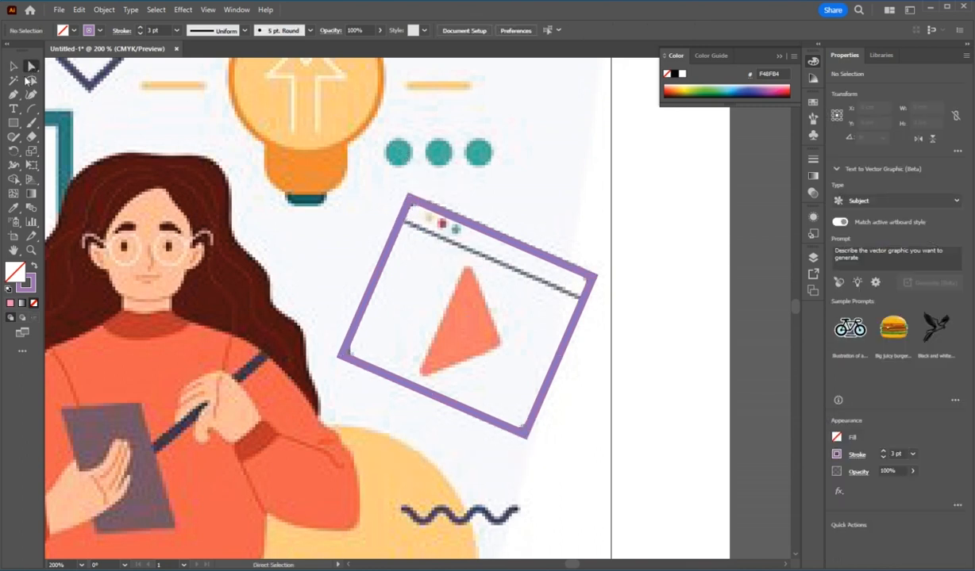
key("v")
left_click(397, 234)
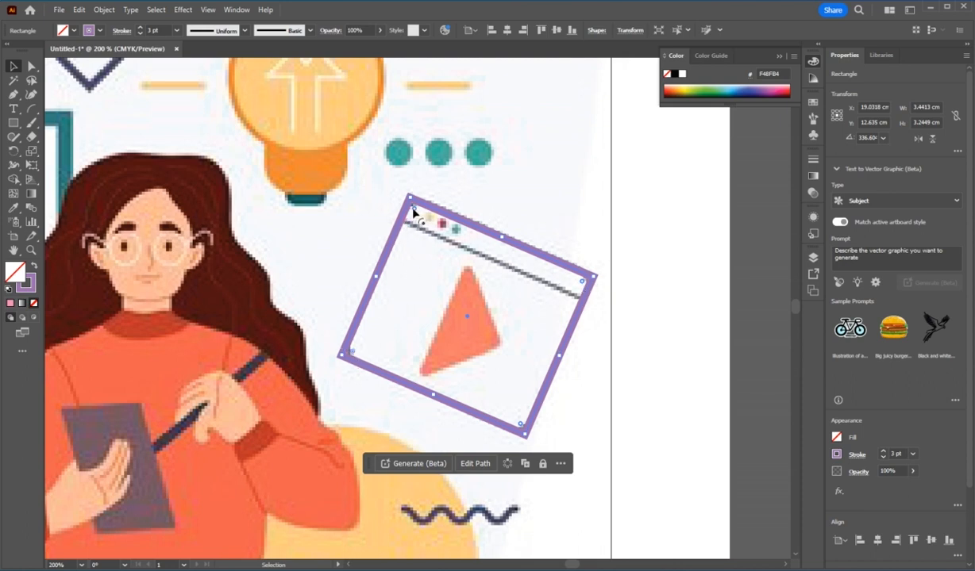
left_click_drag(413, 210, 391, 163)
left_click(486, 198)
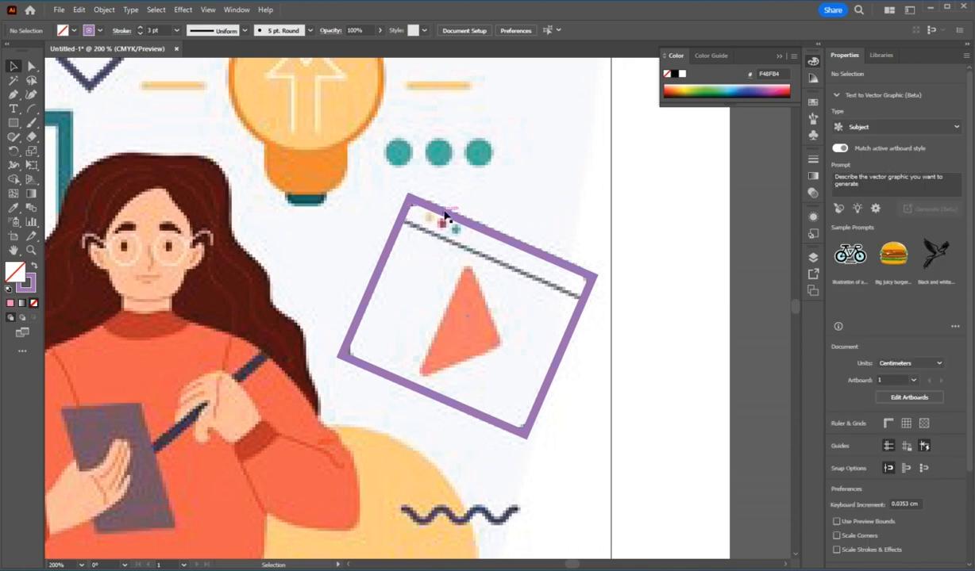
- Round only the two upper corners of the tilted rectangle to match the video window's outline
left_click(429, 207)
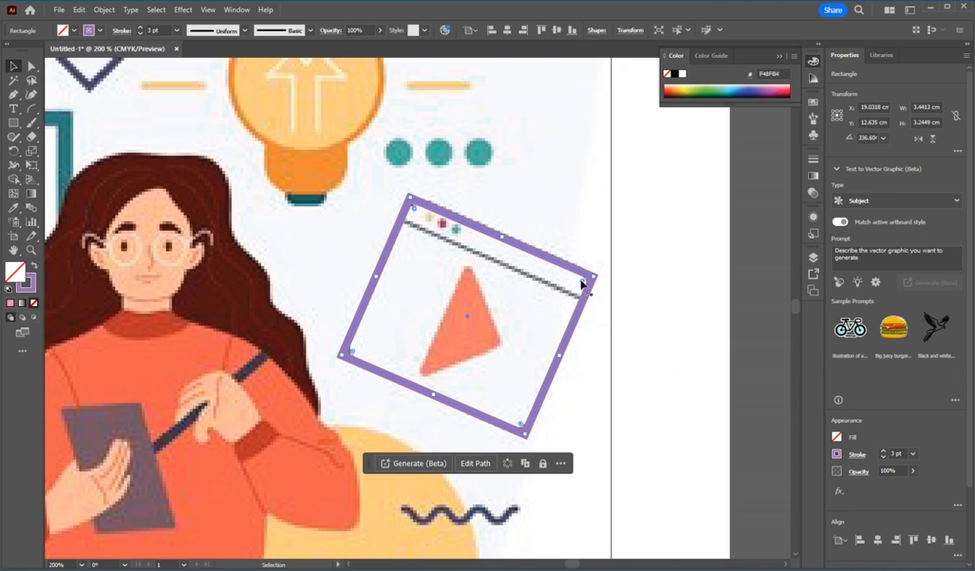
left_click_drag(582, 284, 553, 271)
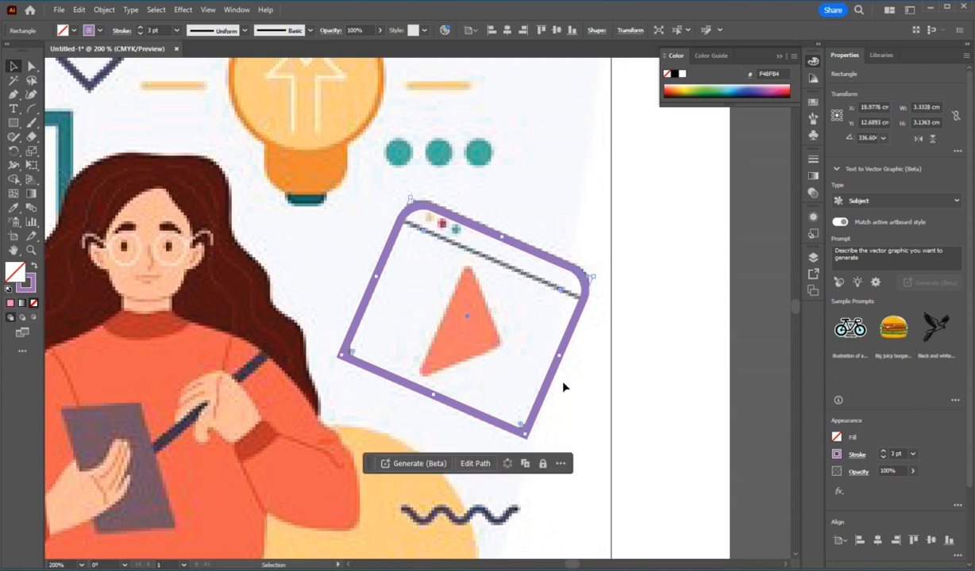
left_click(567, 401)
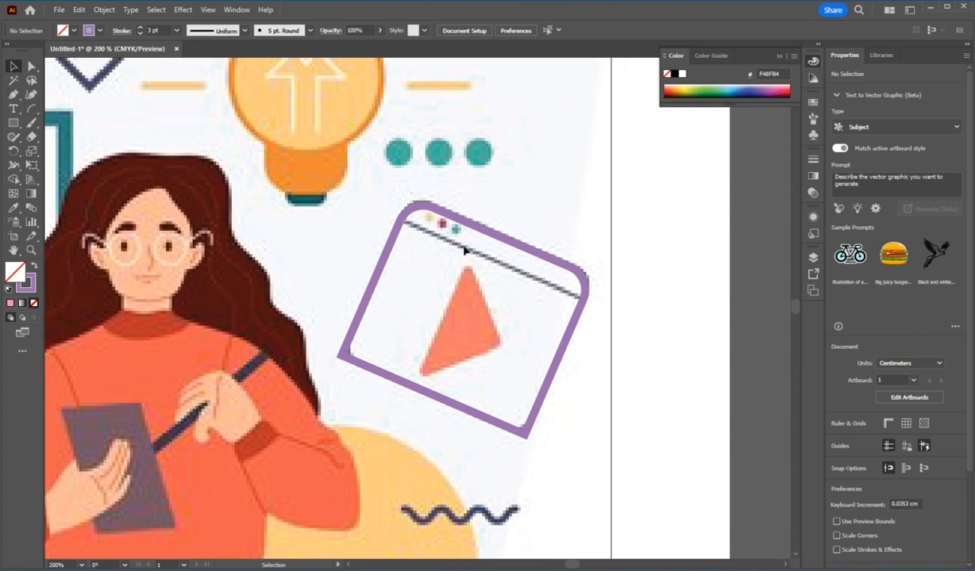
- Draw a straight line about 2.55 cm wide and 1.06 cm high along the video window's header divider, from side to side
left_click(31, 109)
left_click(66, 108)
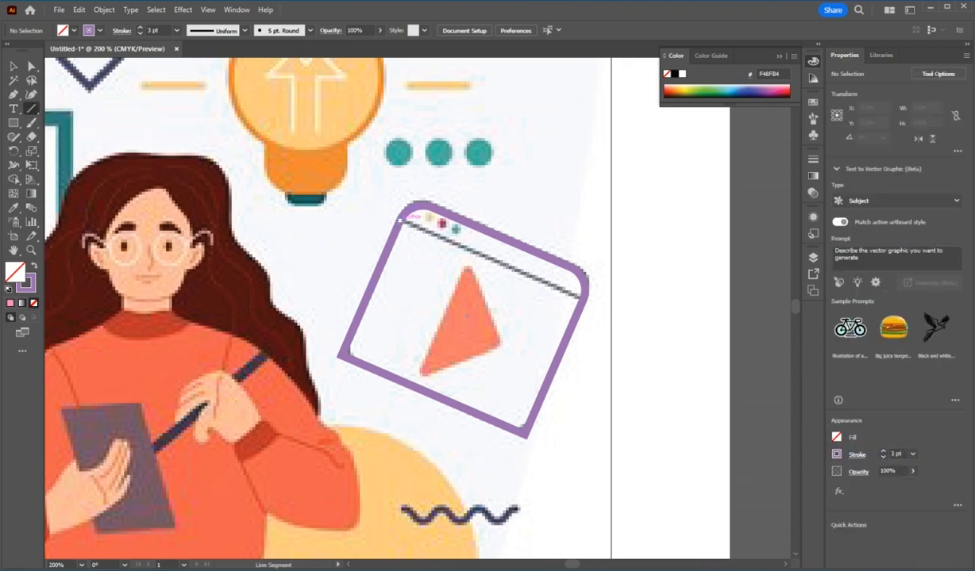
left_click_drag(401, 219, 585, 297)
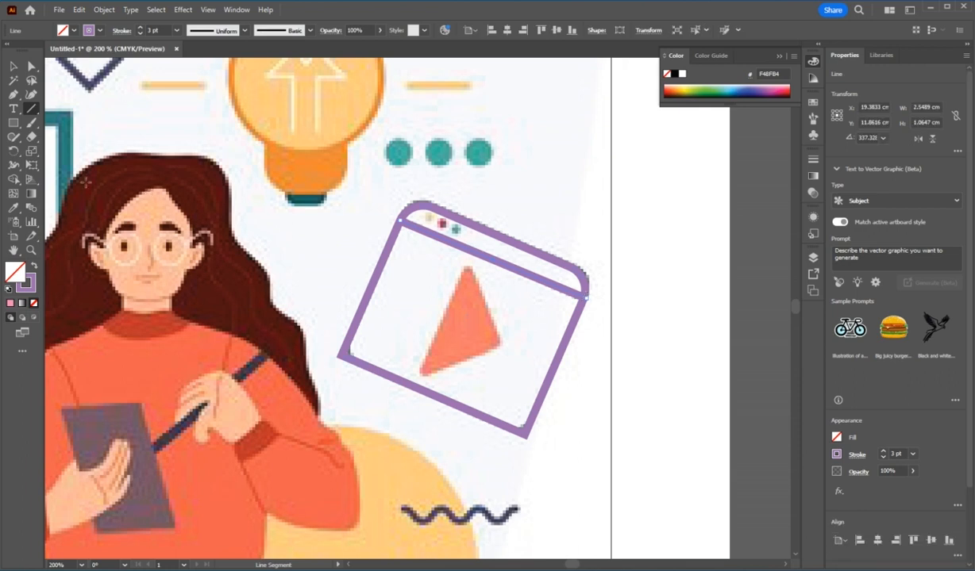
- Draw a trial pentagon over the woman's hair and add a three-sided polygon with a 0.8656 cm radius beside it
left_click(12, 124)
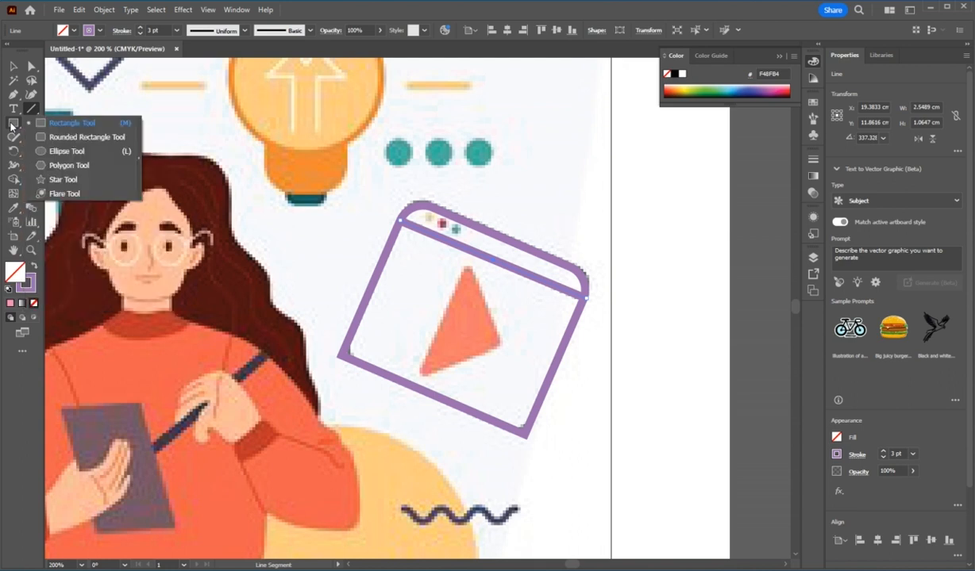
left_click(67, 166)
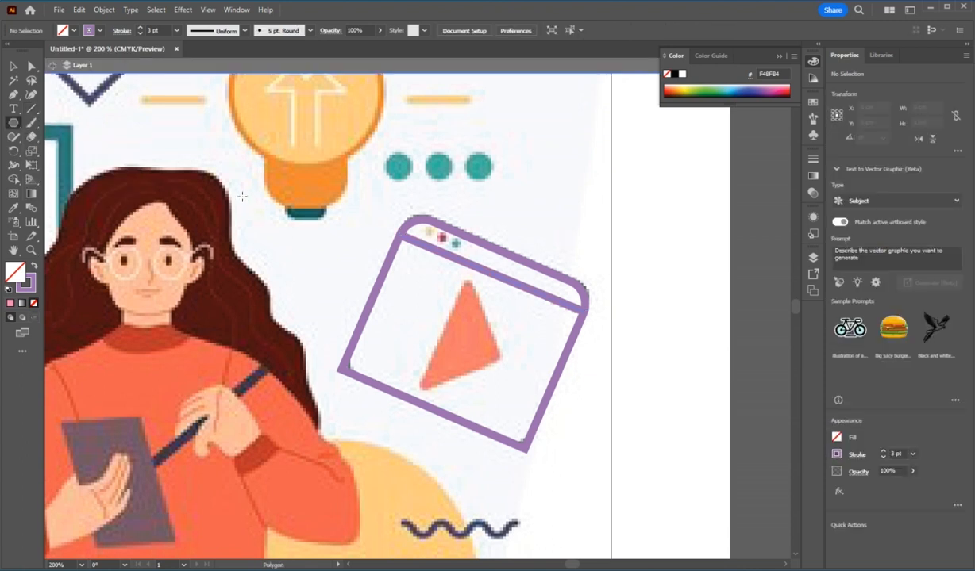
left_click_drag(165, 166, 219, 204)
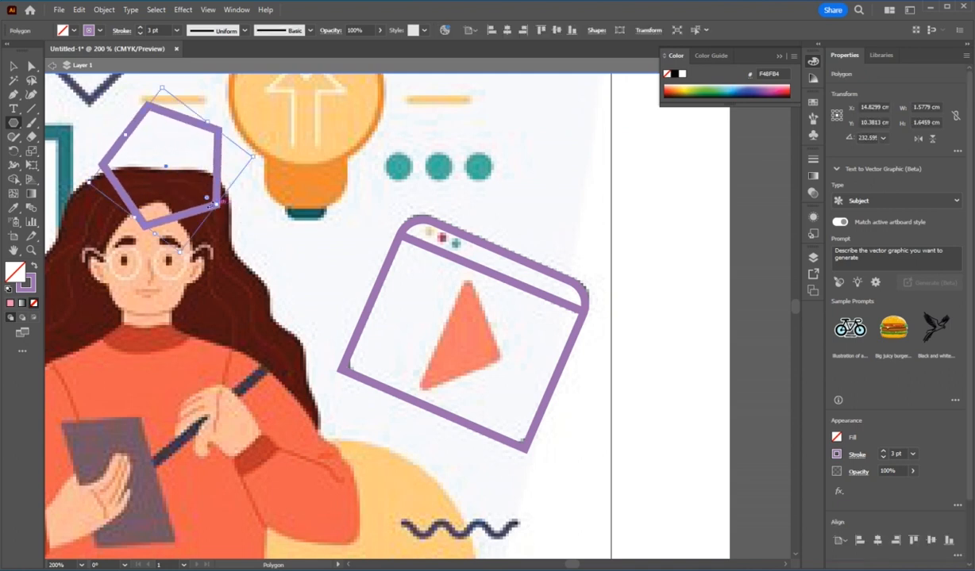
left_click(210, 204)
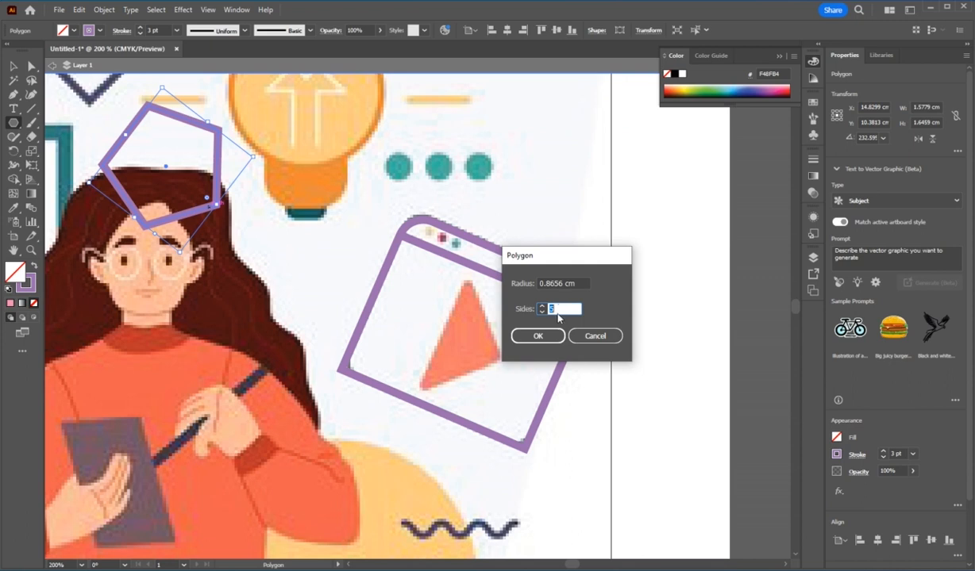
type("3")
left_click(538, 335)
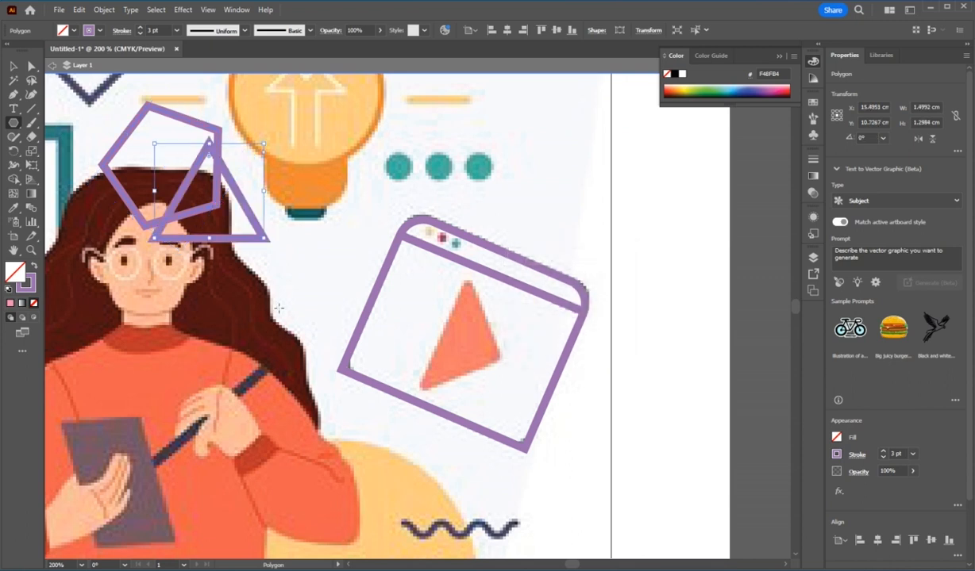
- Delete the pentagon over the woman's hair
left_click(14, 65)
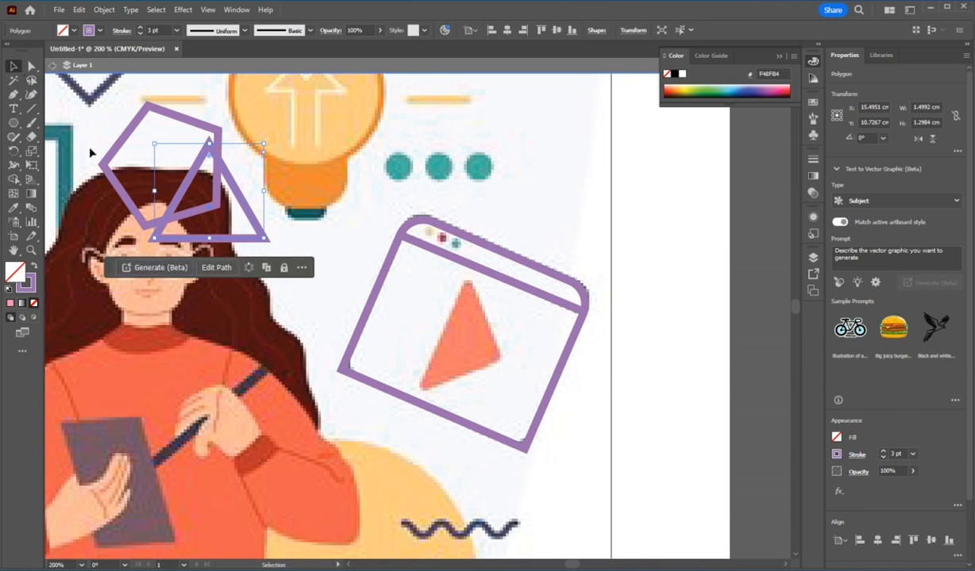
left_click(109, 159)
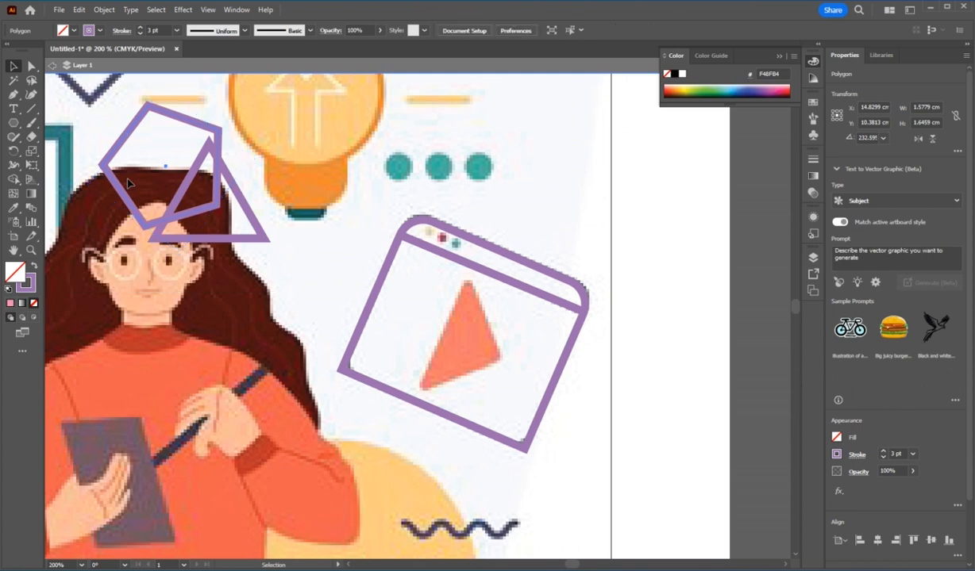
key("Delete")
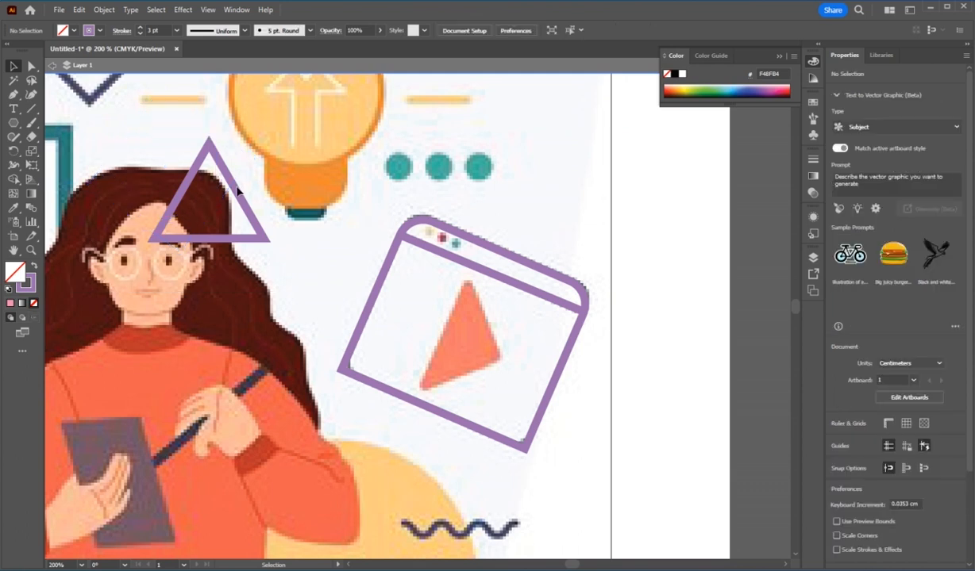
- Move the triangle onto the orange play symbol and rotate it to about 6.6° along the symbol's long edge
left_click_drag(237, 190, 492, 336)
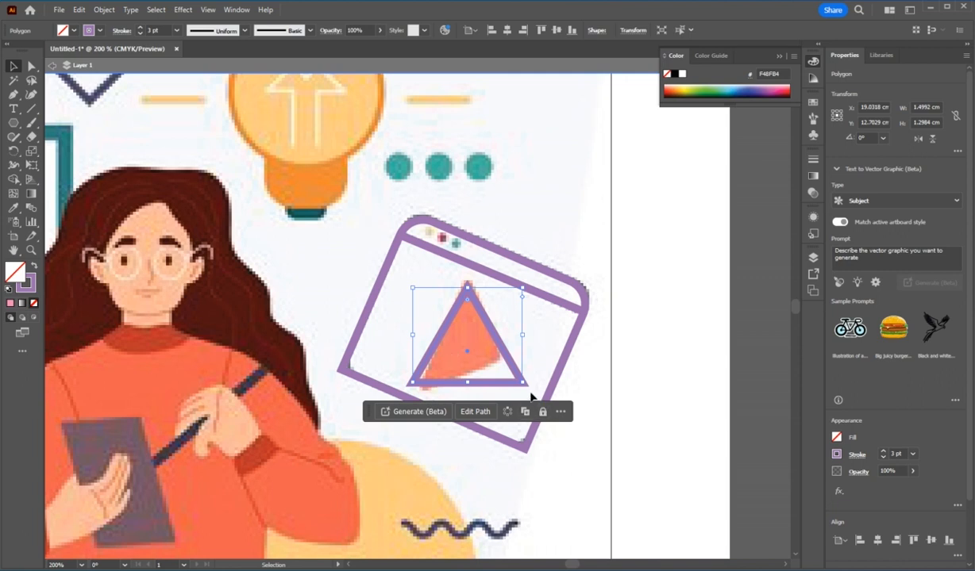
mouse_move(526, 386)
left_mouse_down()
mouse_move(534, 391)
mouse_move(534, 382)
left_mouse_up()
left_click_drag(499, 341, 497, 333)
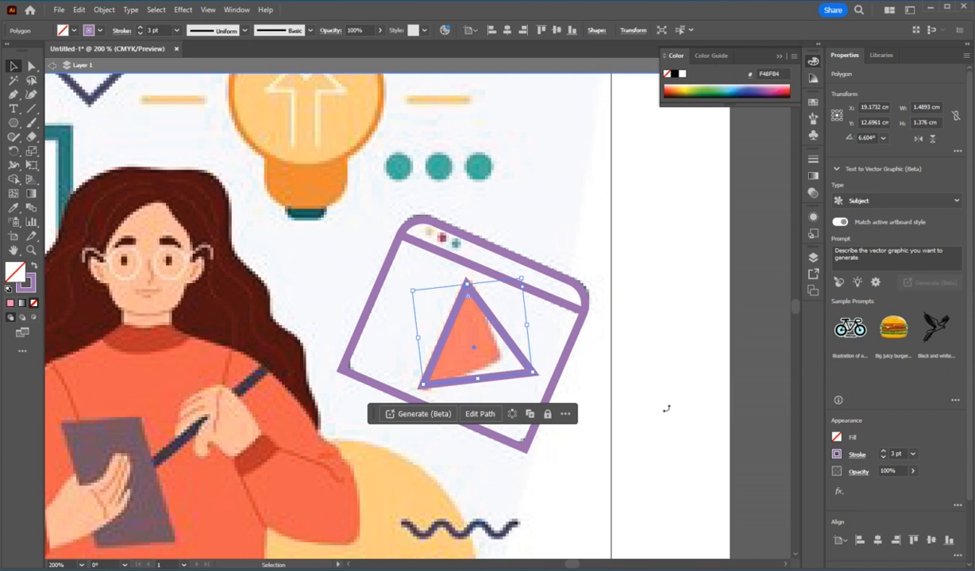
left_click(665, 409)
- Move the triangle's right anchor point to the play symbol's right corner, at about X 19.52 cm, Y 13.01 cm
left_click(29, 68)
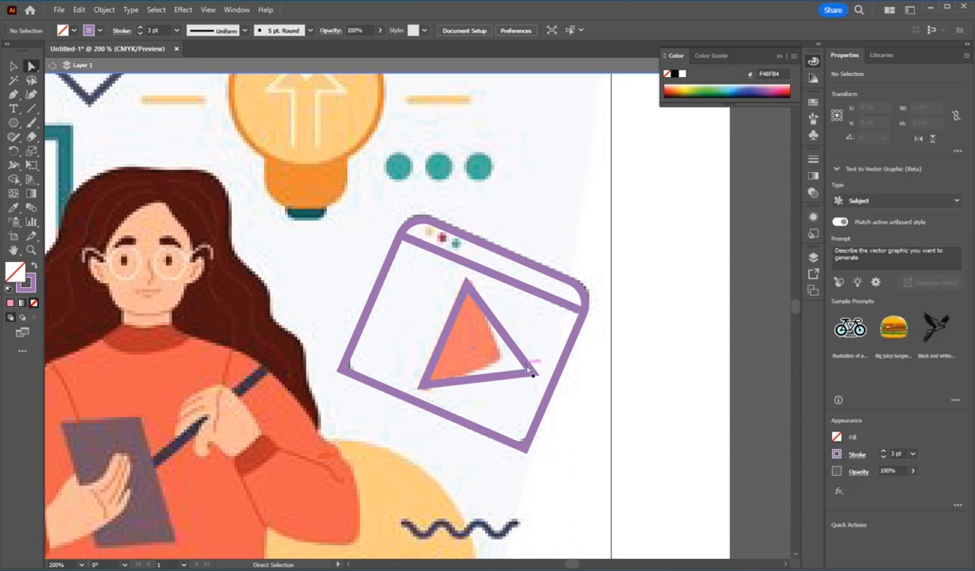
left_click(552, 397)
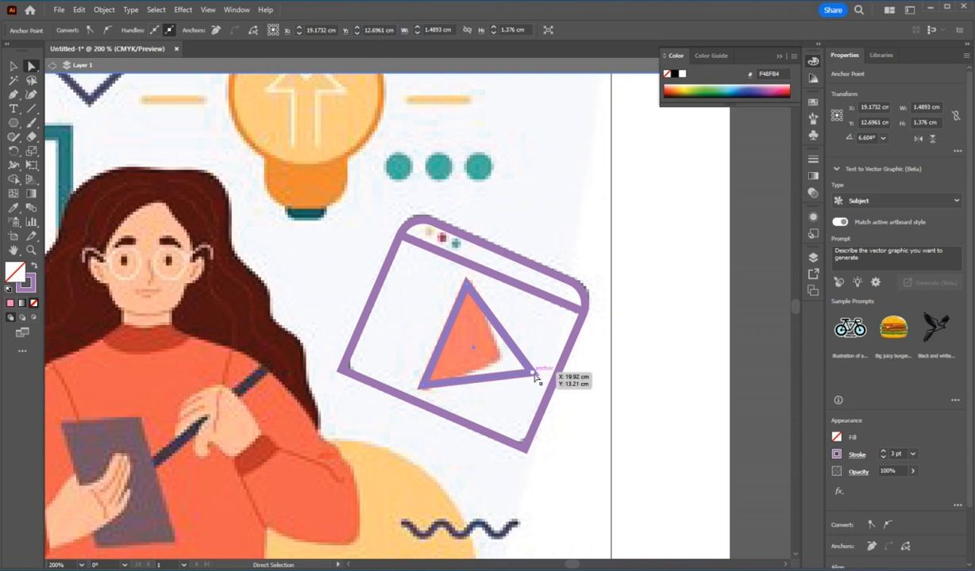
left_click_drag(533, 376, 534, 379)
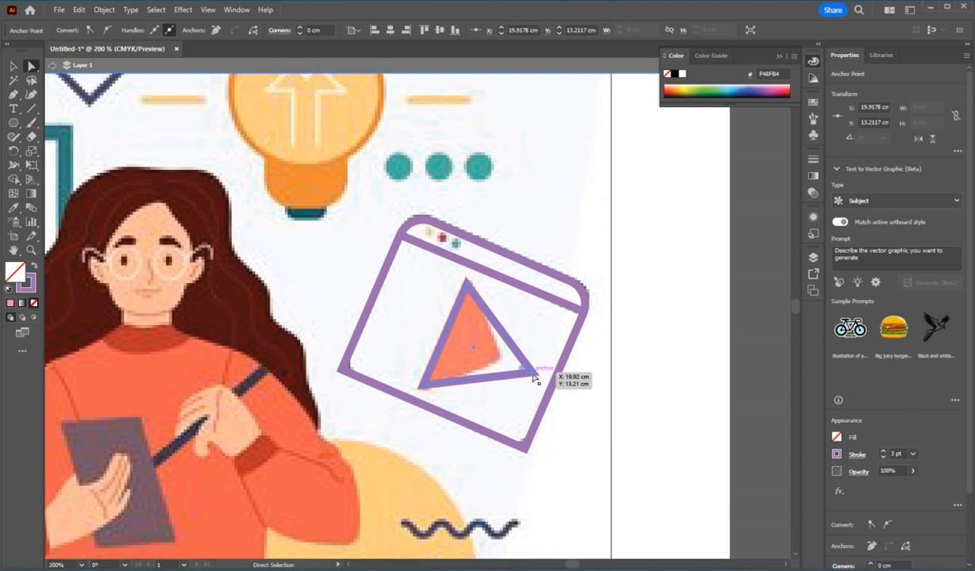
left_click_drag(535, 379, 504, 362)
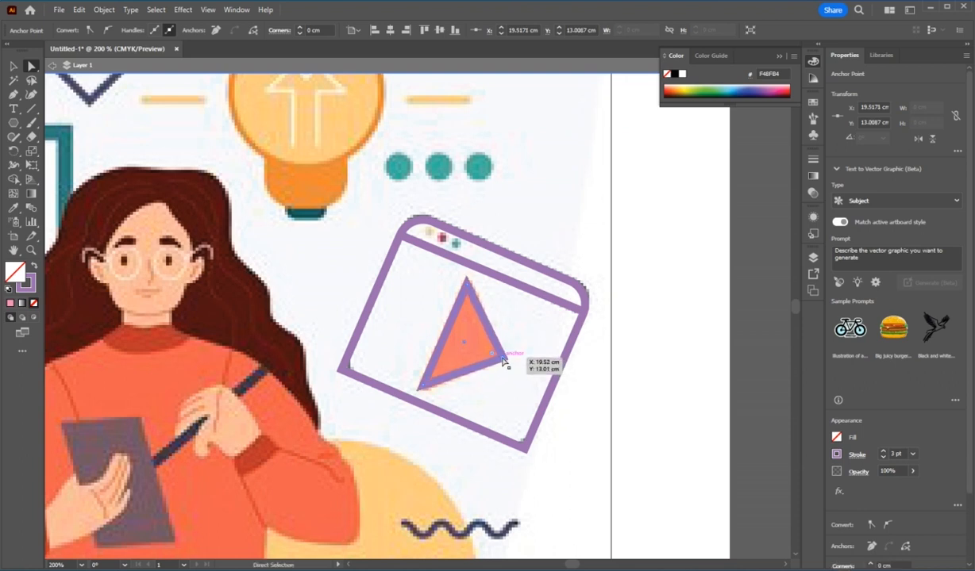
left_click_drag(484, 347, 543, 373)
- Round all corners of the play triangle to a radius of about 0.09 cm
left_click(13, 65)
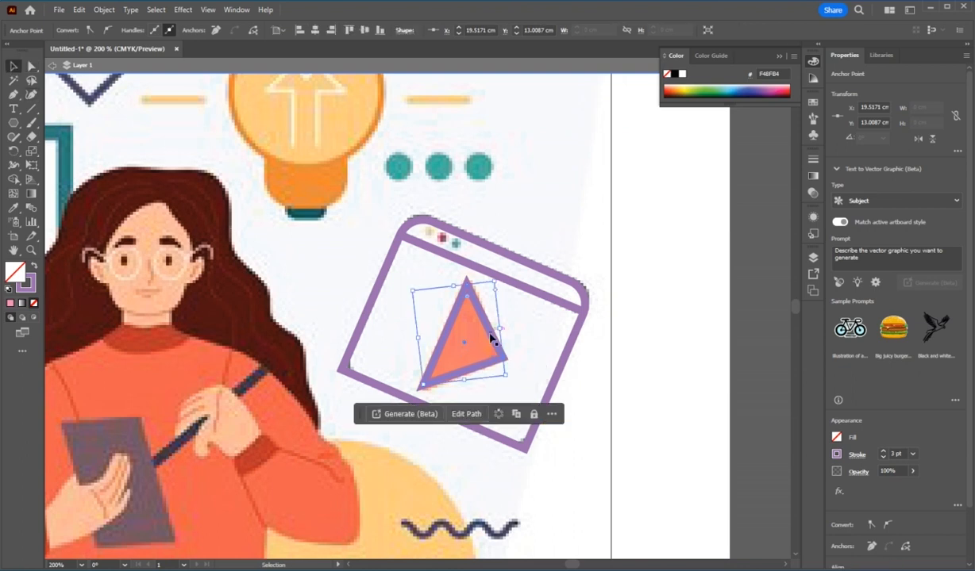
left_click(668, 373)
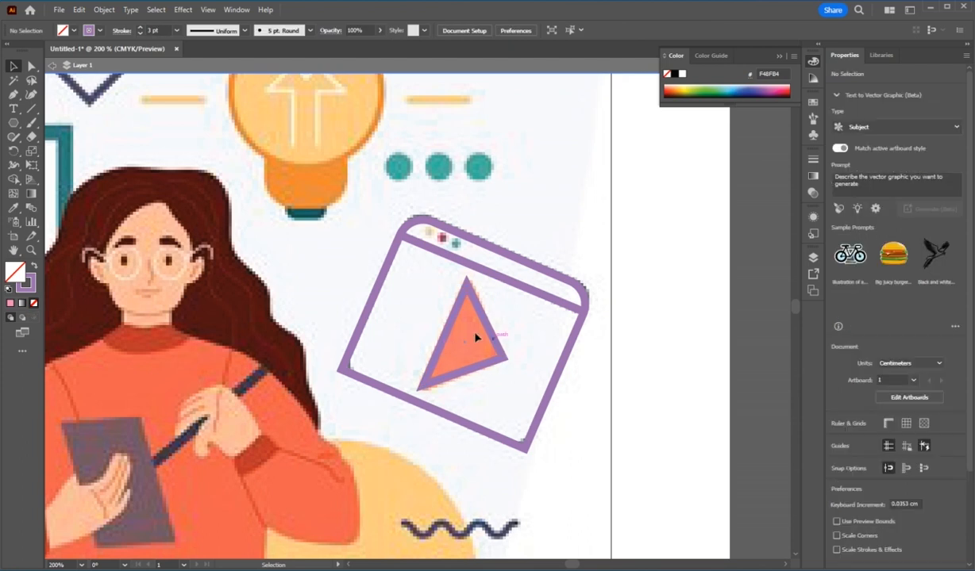
left_click(488, 334)
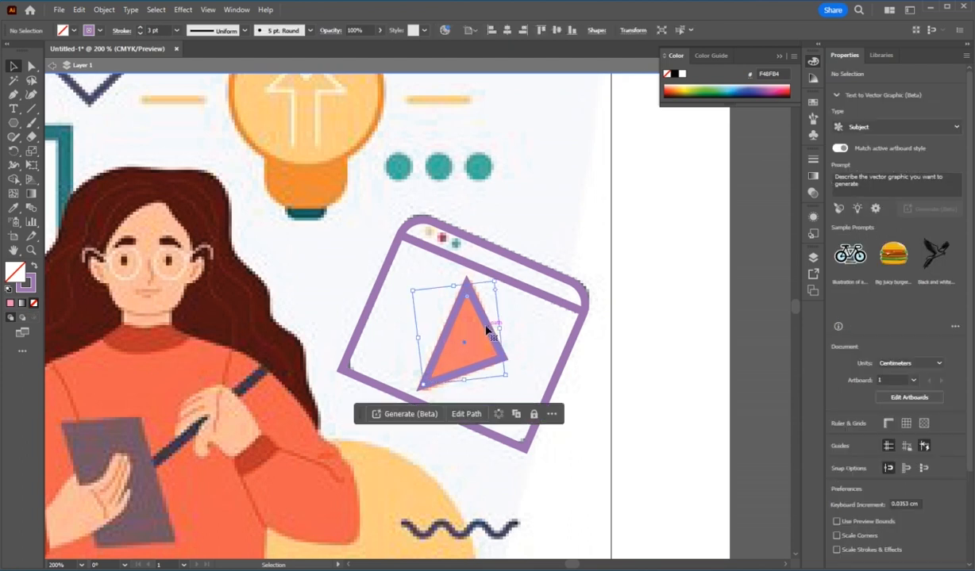
left_click_drag(464, 299, 469, 304)
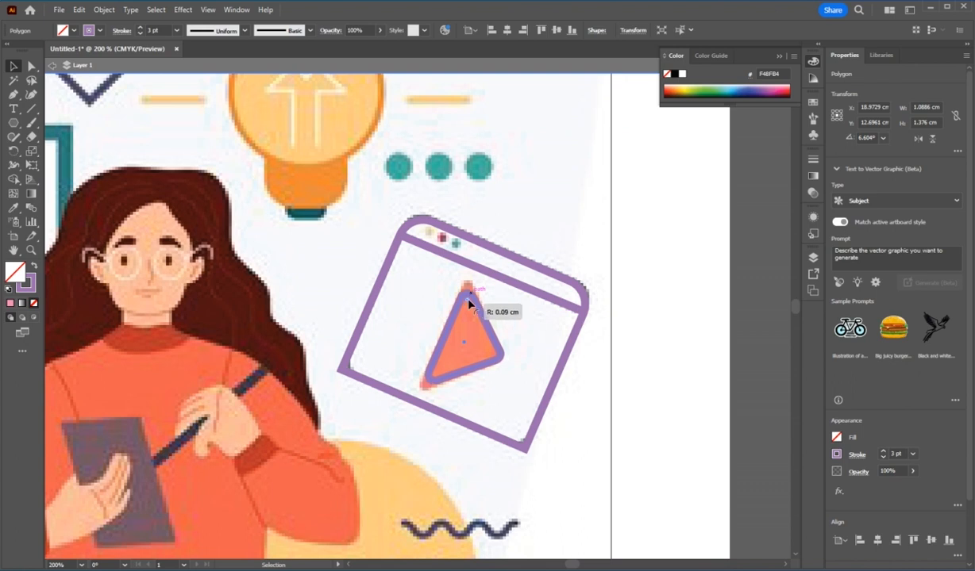